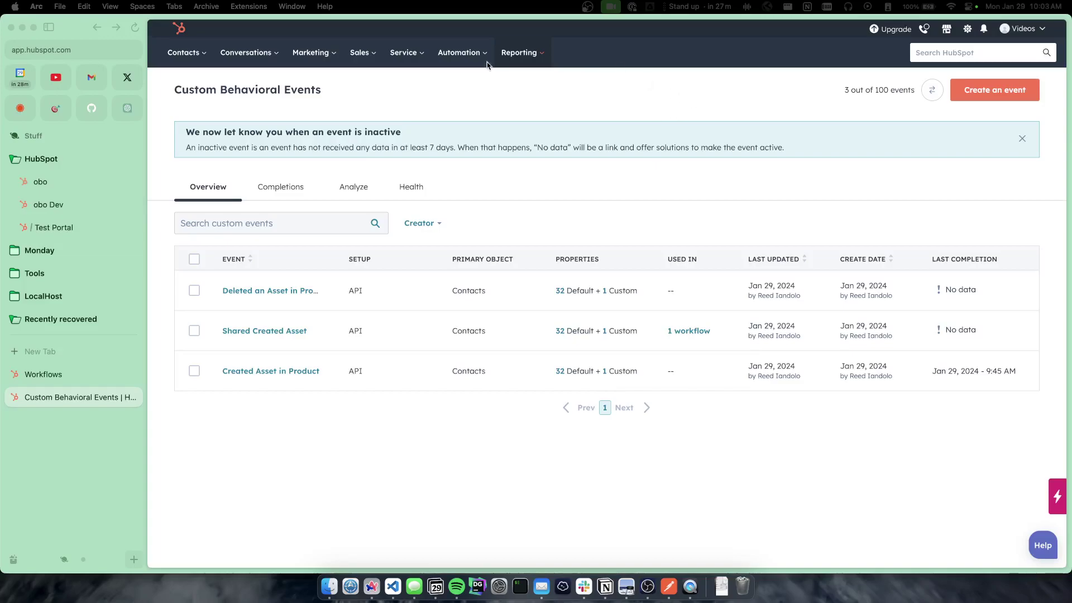
pyautogui.moveTo(524, 58)
pyautogui.moveTo(536, 151)
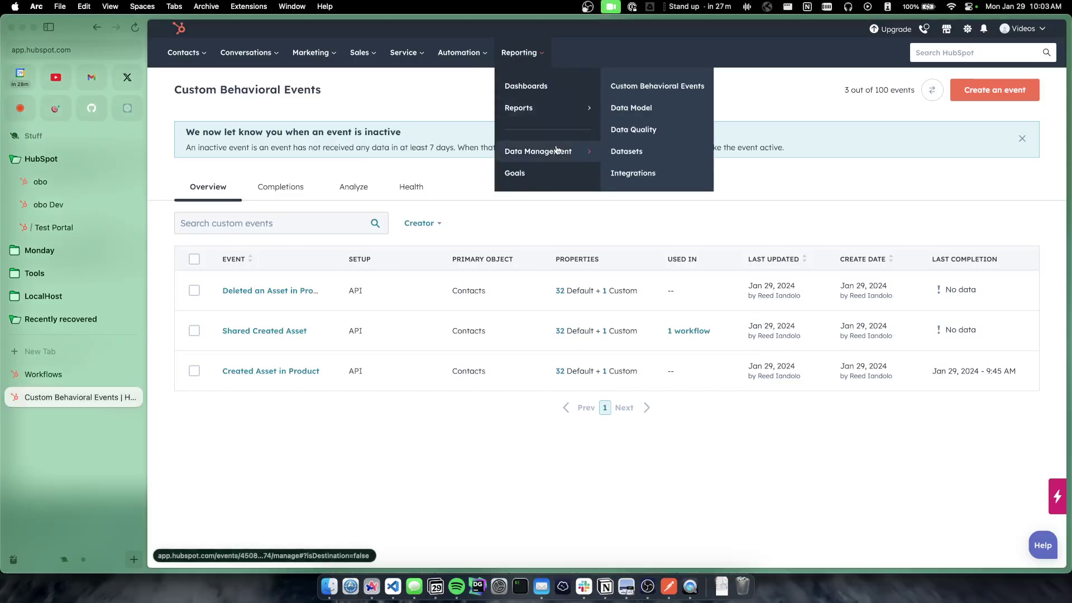
pyautogui.click(666, 90)
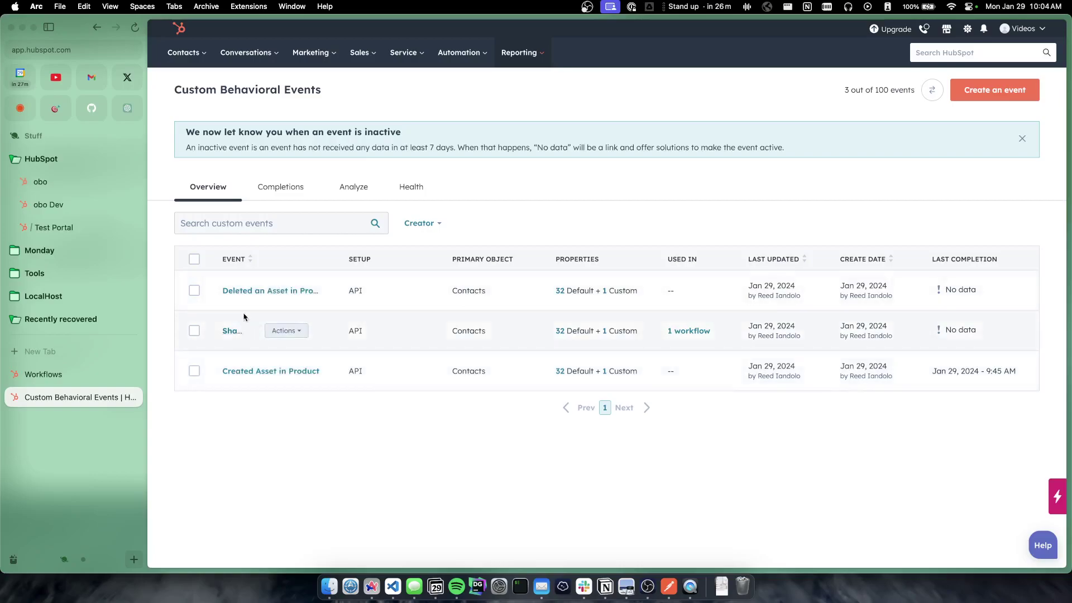
pyautogui.moveTo(251, 296)
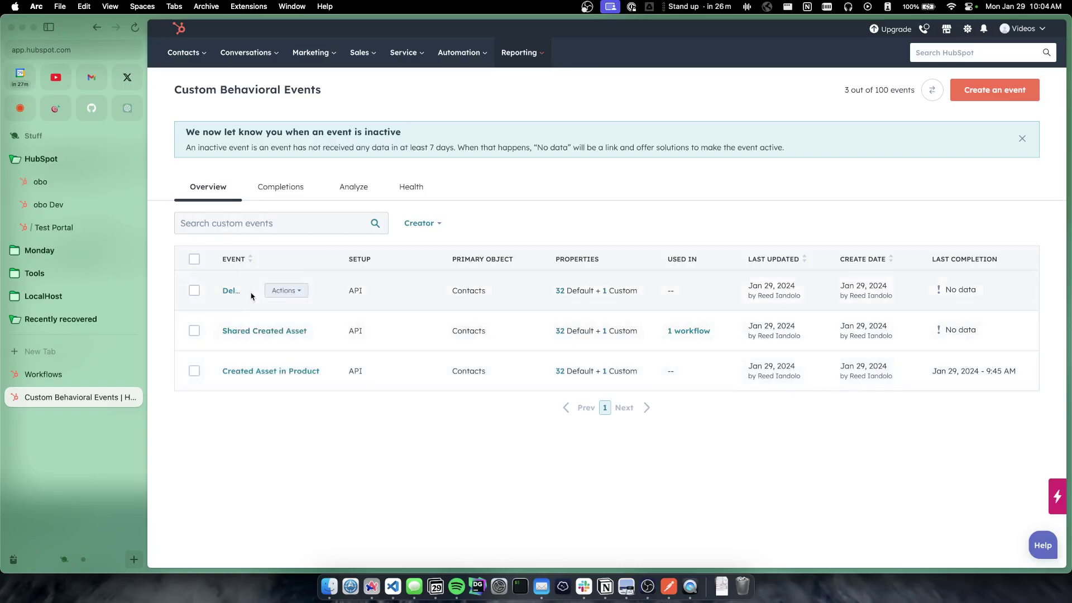
# Step: Begin a new custom event using the Send via API option and continue to the details step
pyautogui.click(1009, 86)
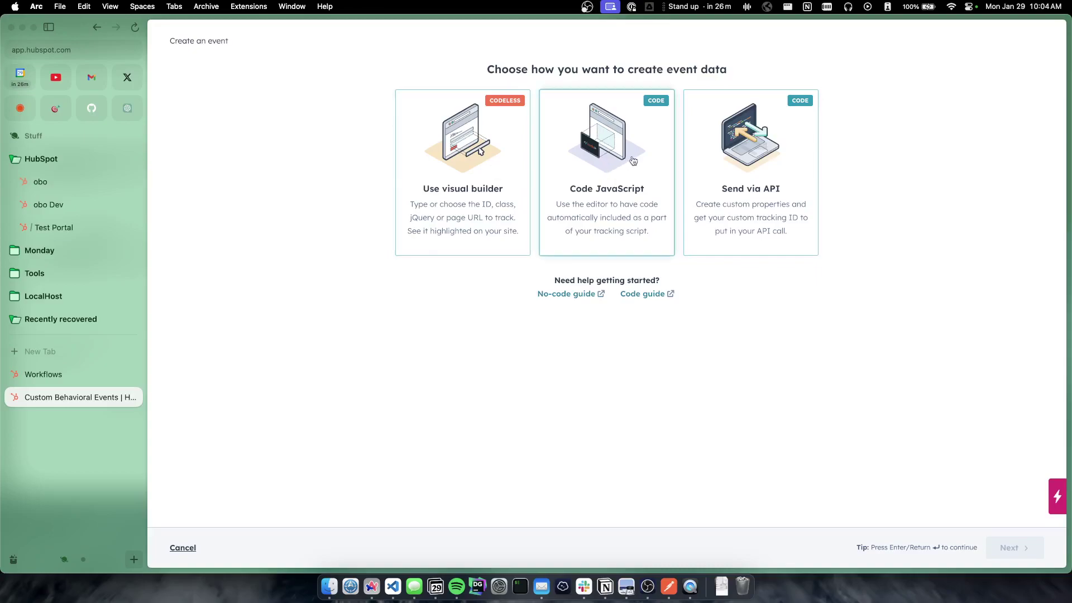
pyautogui.click(788, 146)
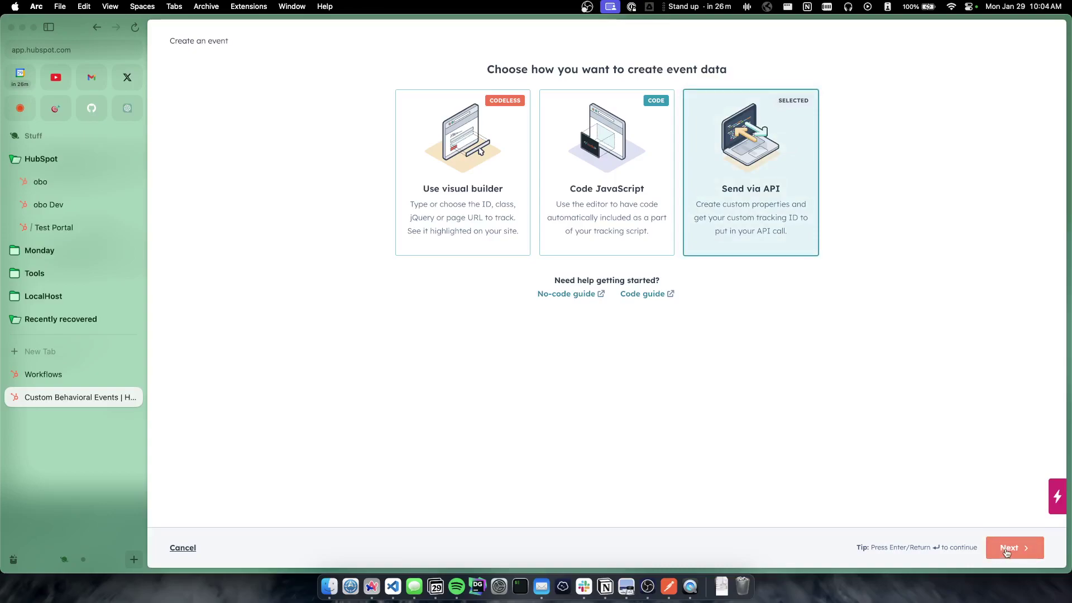
pyautogui.click(1007, 552)
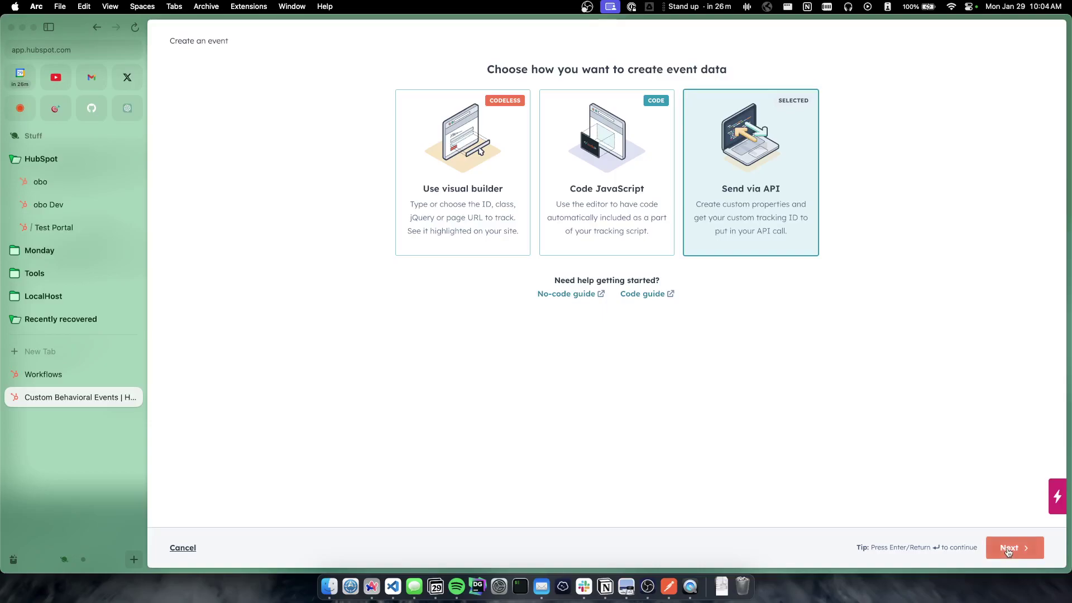
# Step: Name the event 'Test CBE', keep Contacts as the associated object, and continue to Properties
pyautogui.click(553, 137)
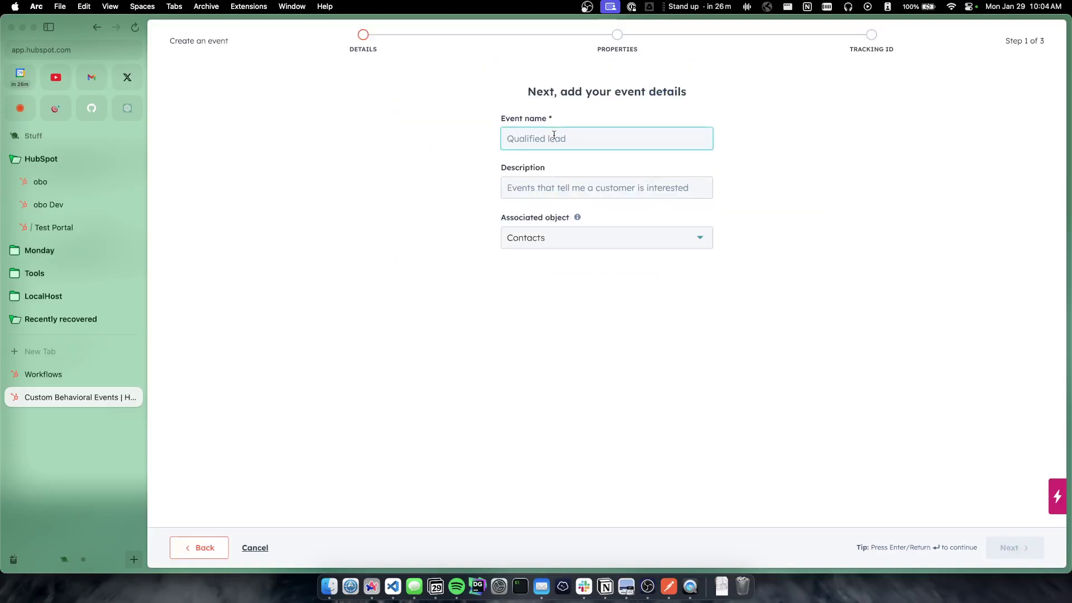
pyautogui.write('Test ')
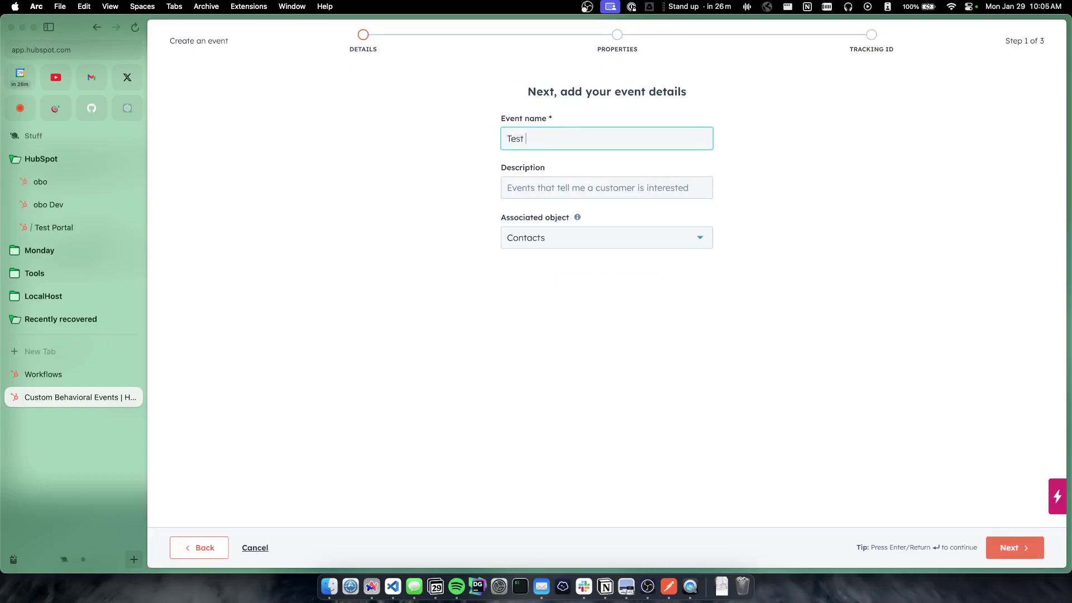
pyautogui.write('CBE')
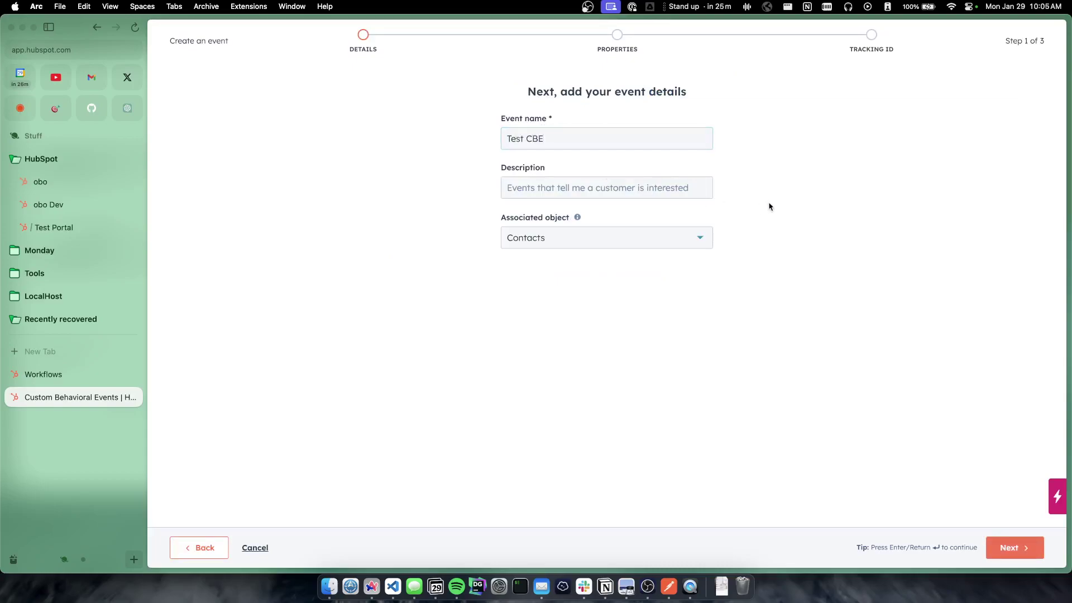
pyautogui.click(650, 241)
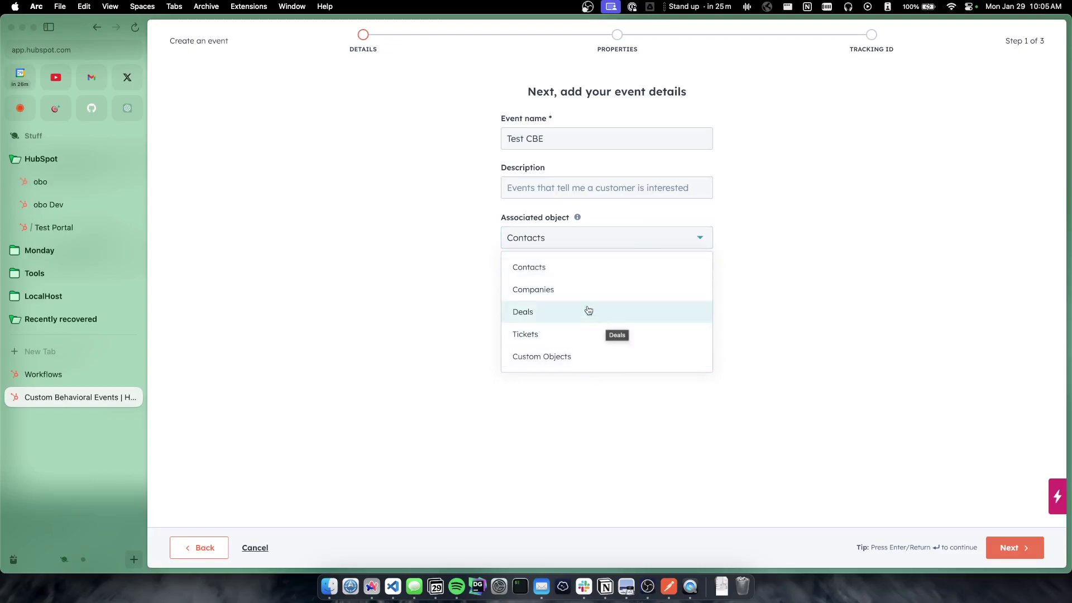
pyautogui.click(577, 273)
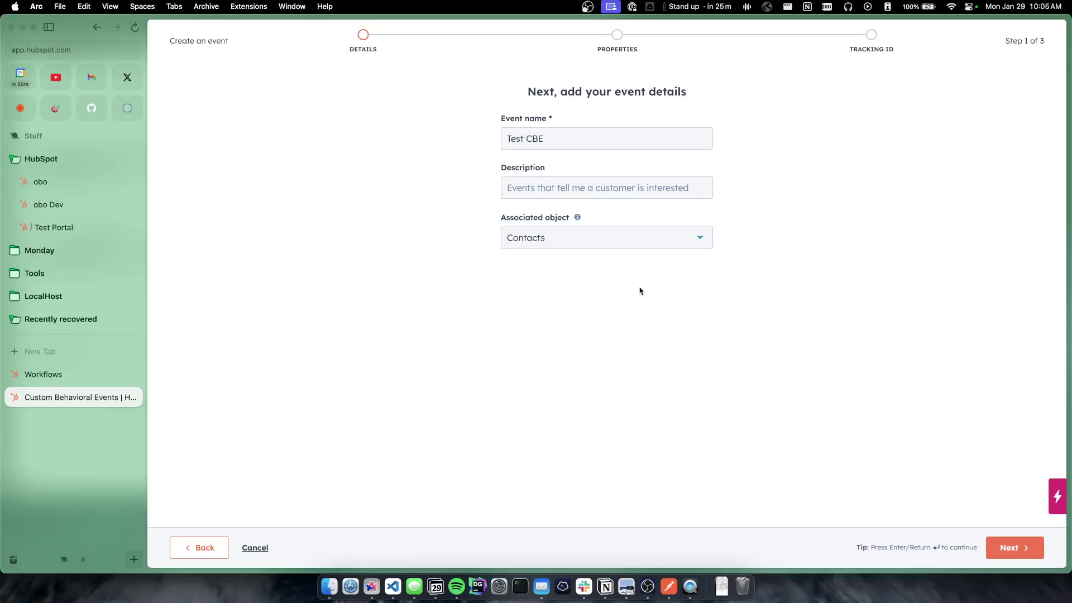
pyautogui.click(1008, 546)
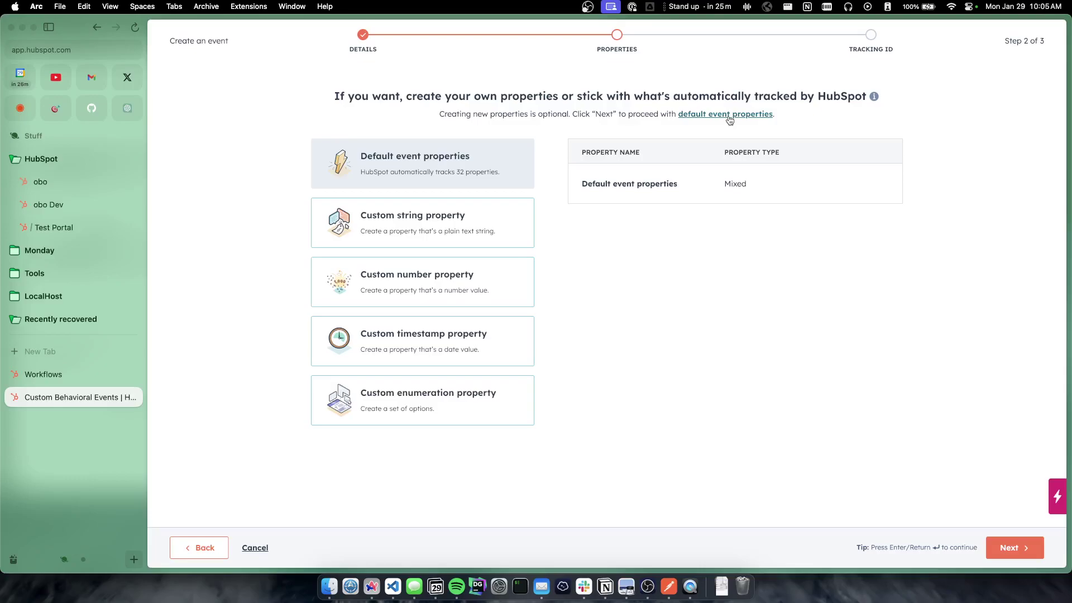
# Step: Review the default event properties, then add a custom string property named 'asset_name'
pyautogui.click(730, 116)
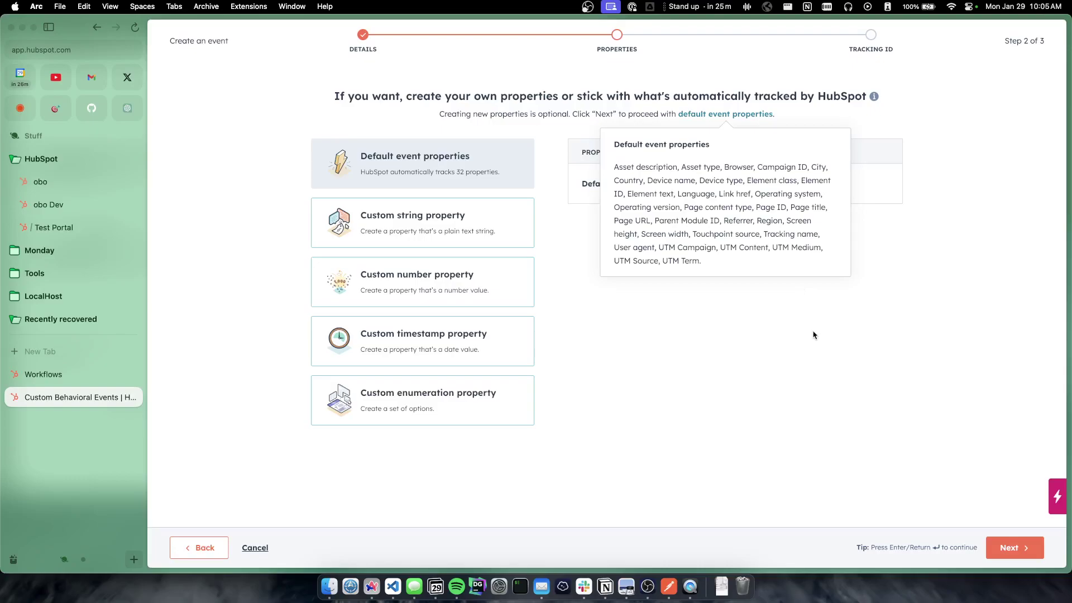
pyautogui.click(815, 337)
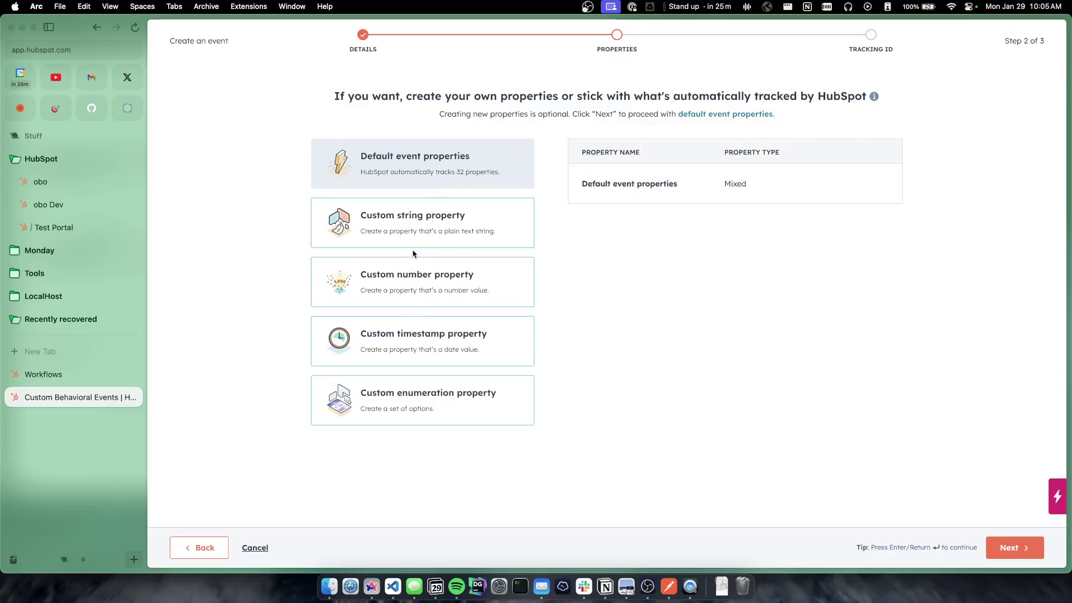
pyautogui.click(421, 227)
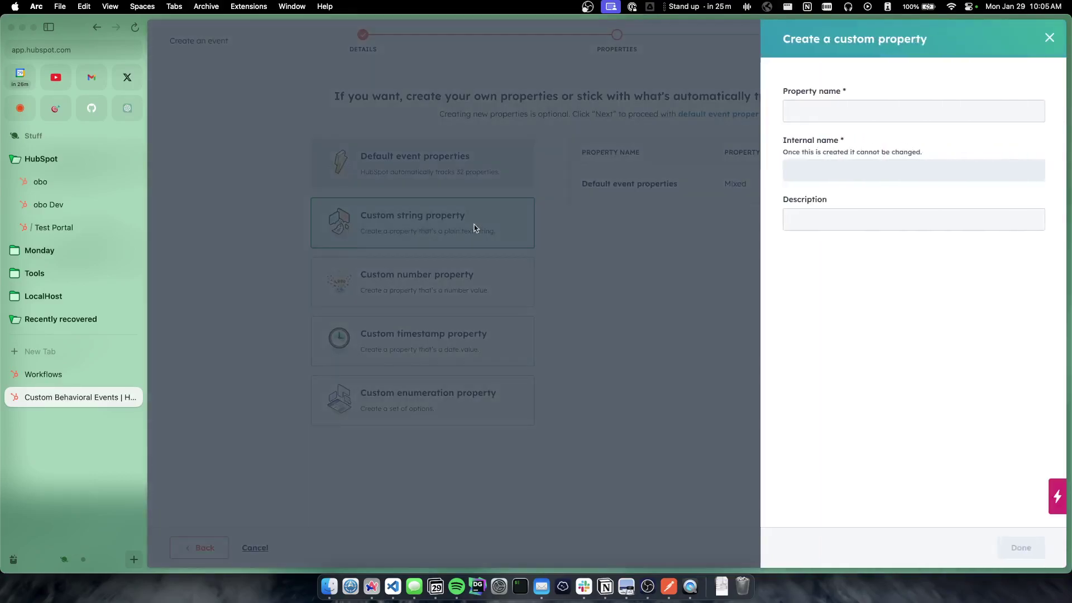
pyautogui.click(840, 111)
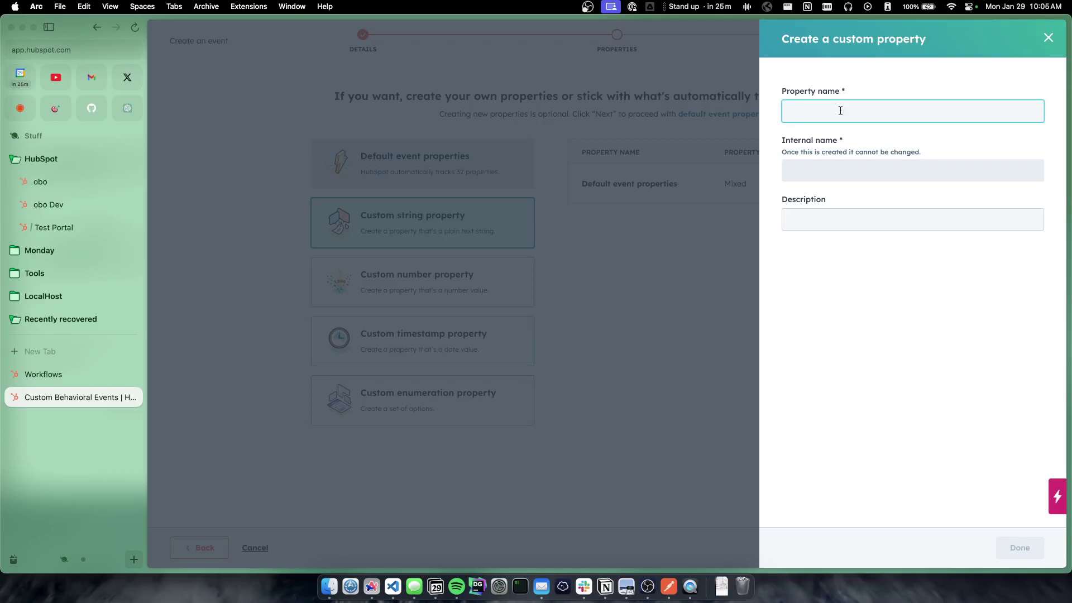
pyautogui.write('asset')
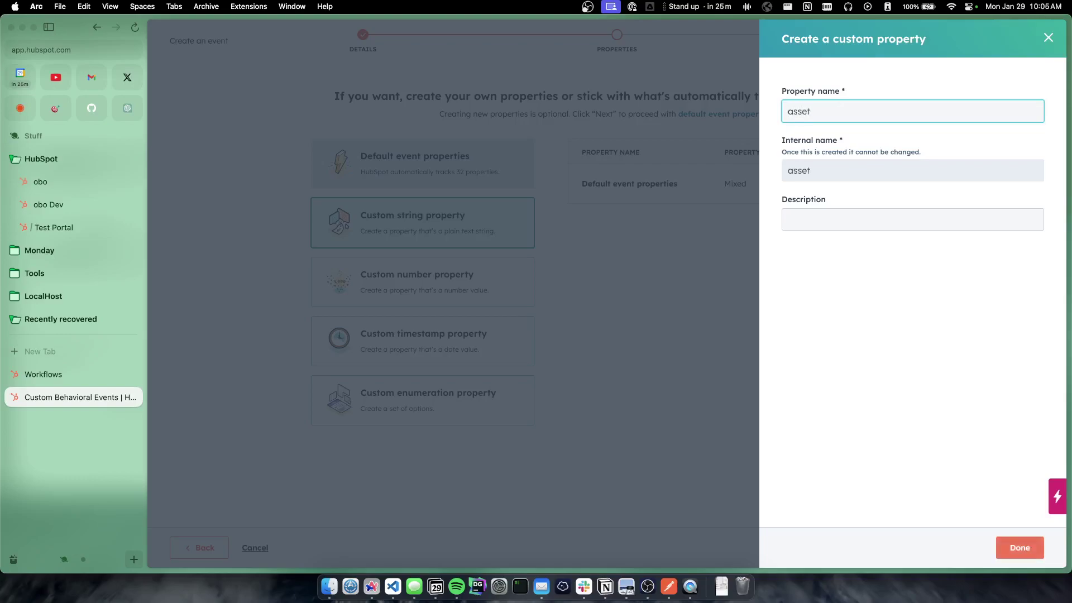
pyautogui.write('_name')
pyautogui.click(976, 332)
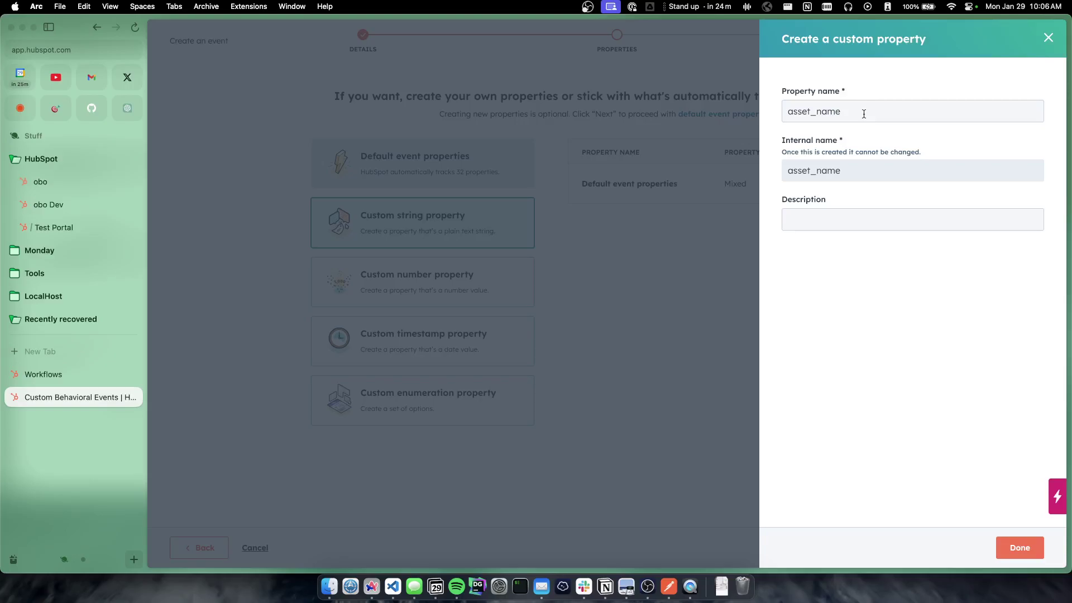
pyautogui.click(1017, 546)
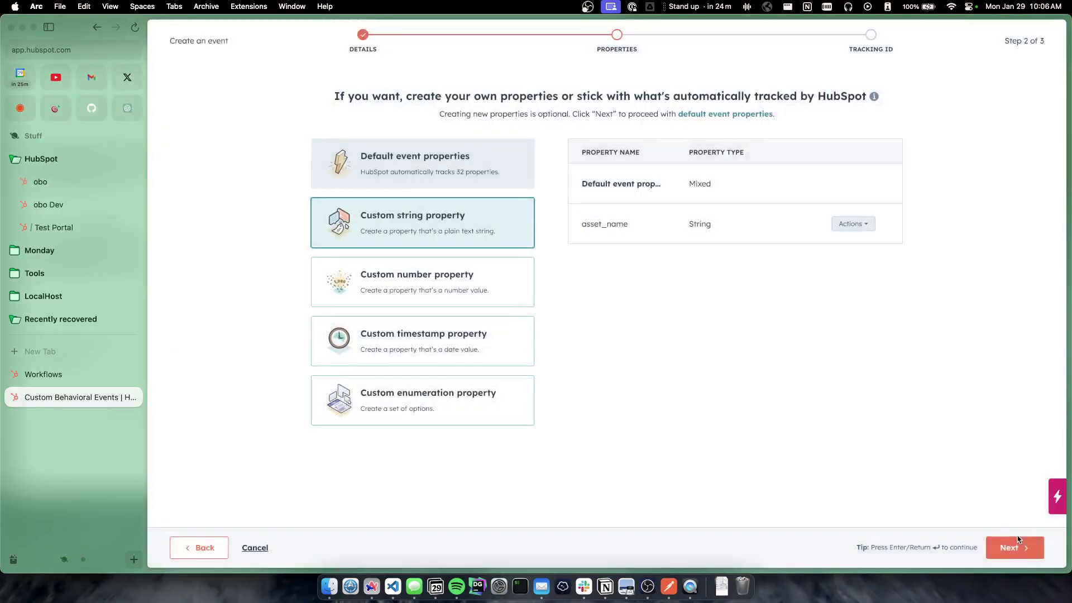
# Step: Finish the Test CBE event past its tracking ID step and go to the Contacts list
pyautogui.click(1018, 539)
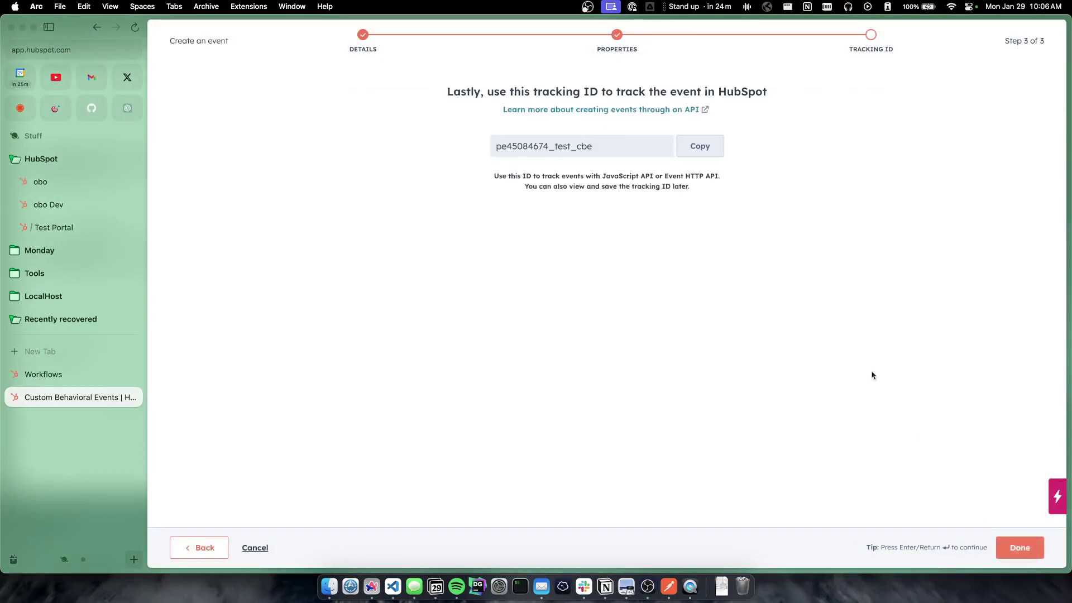
pyautogui.click(1020, 547)
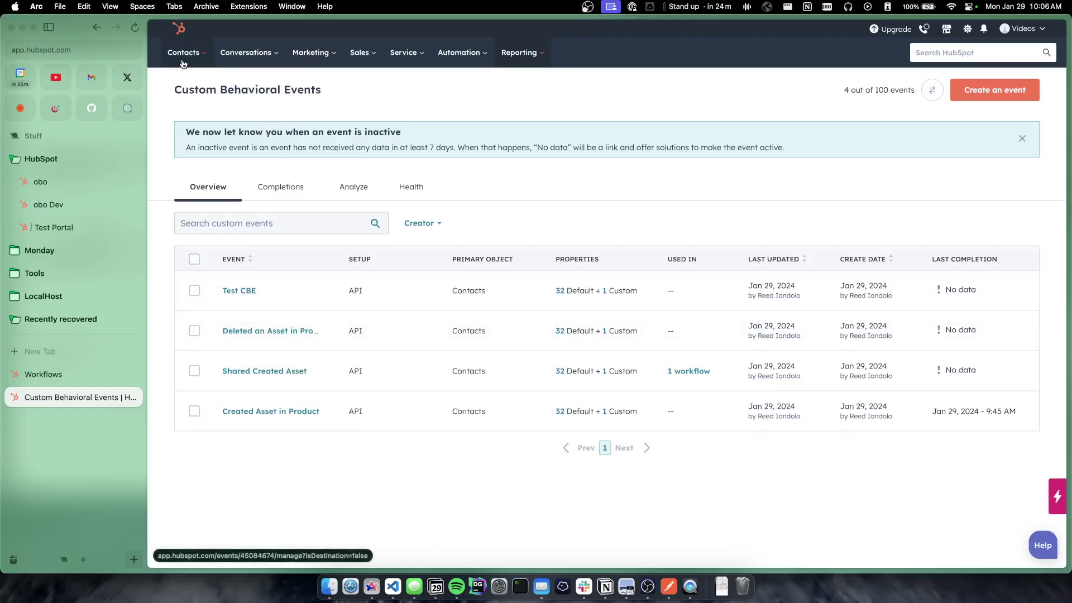
pyautogui.moveTo(183, 54)
pyautogui.click(186, 88)
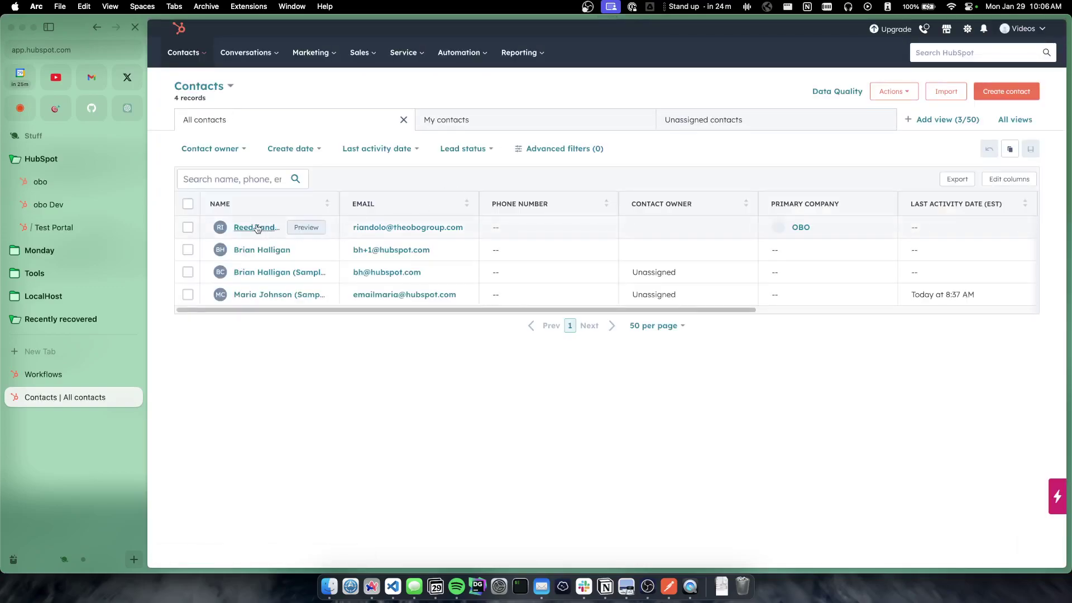
# Step: Open the first contact's record and show custom behavioral events in its activity timeline
pyautogui.click(250, 229)
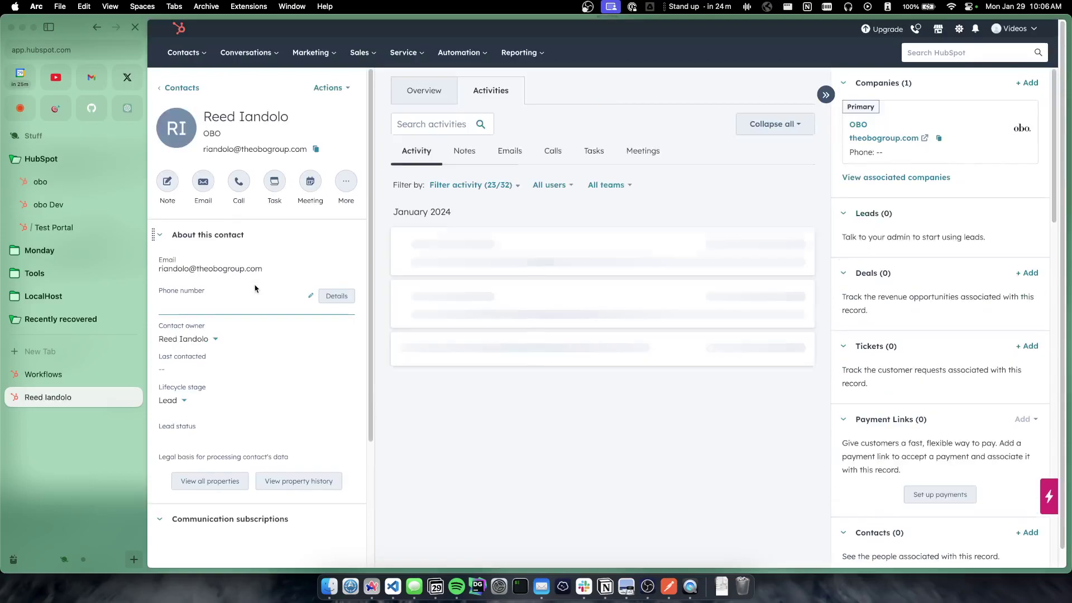
pyautogui.click(457, 186)
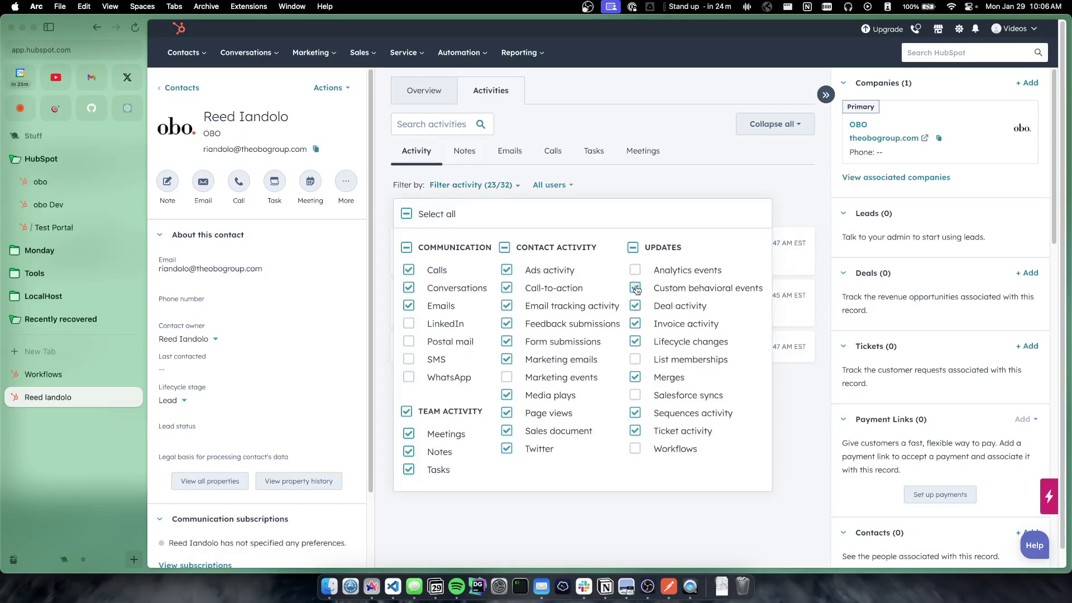
pyautogui.click(696, 179)
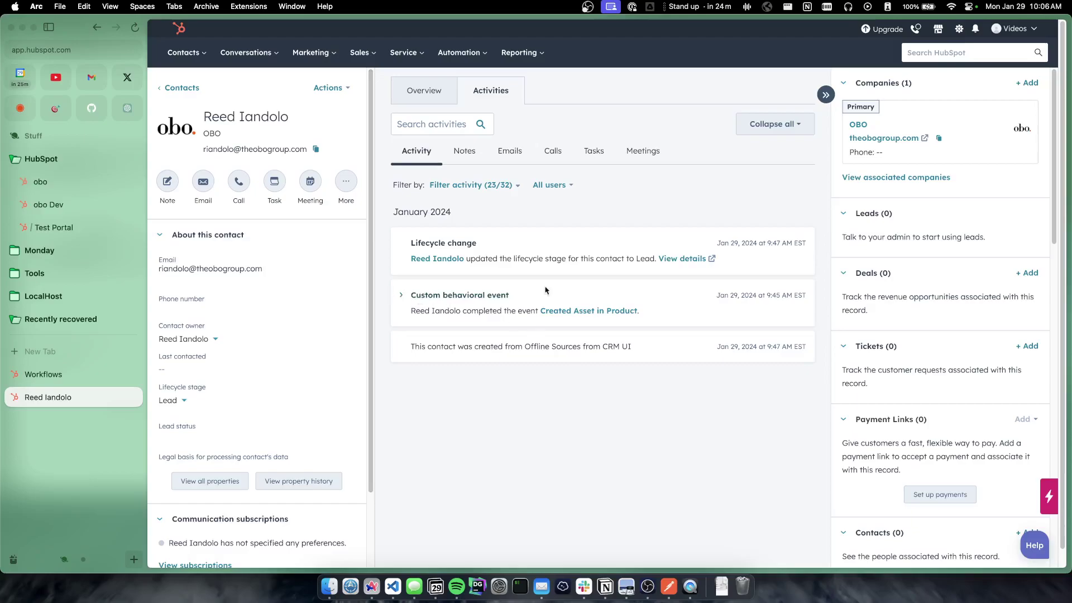
# Step: Expand the Created Asset in Product timeline entry and select its asset_name property and value
pyautogui.click(402, 295)
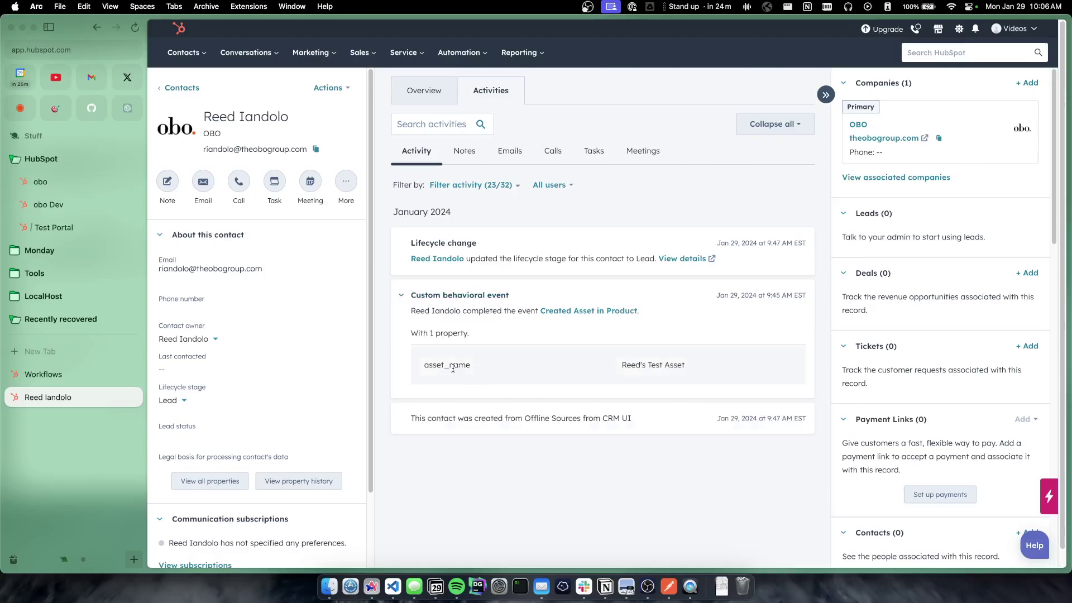
pyautogui.doubleClick(452, 368)
pyautogui.click(482, 374)
pyautogui.tripleClick(659, 367)
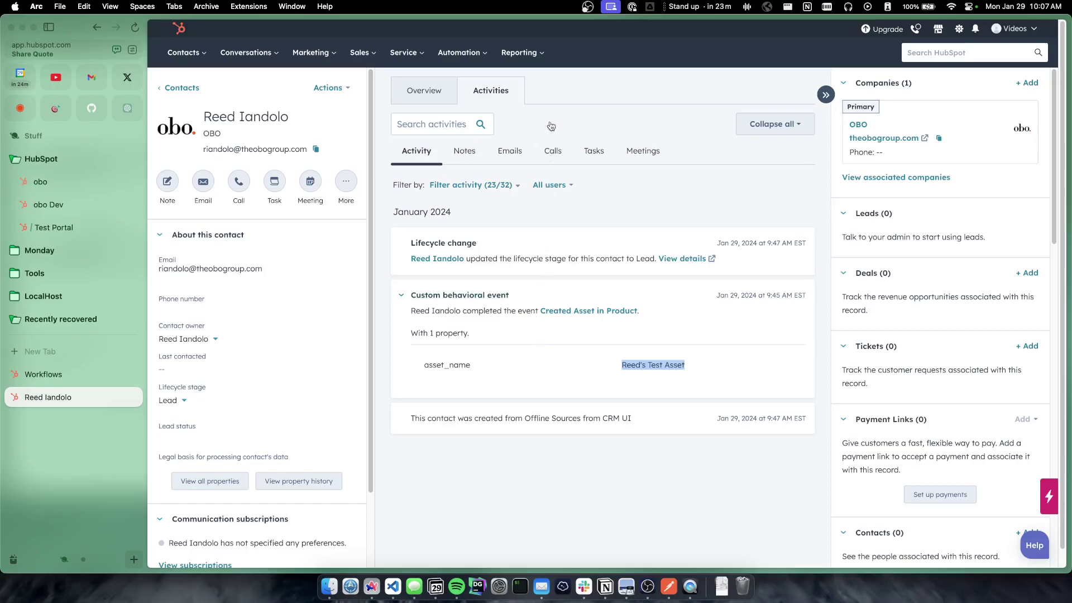
# Step: From Automation > Workflows, create a blank contact-based workflow from scratch, then return to the list
pyautogui.click(472, 55)
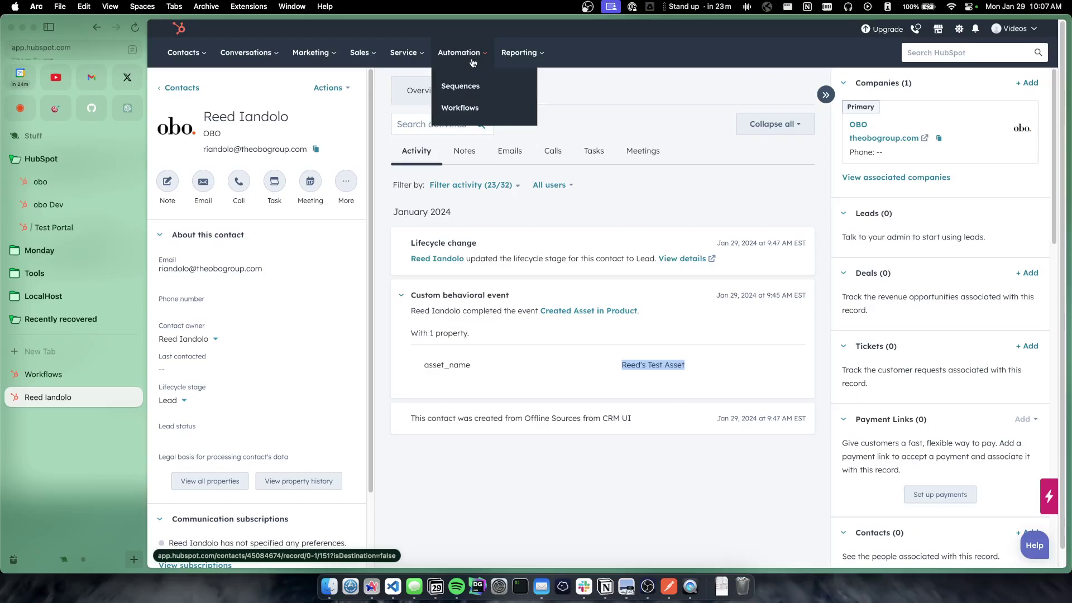
pyautogui.click(470, 110)
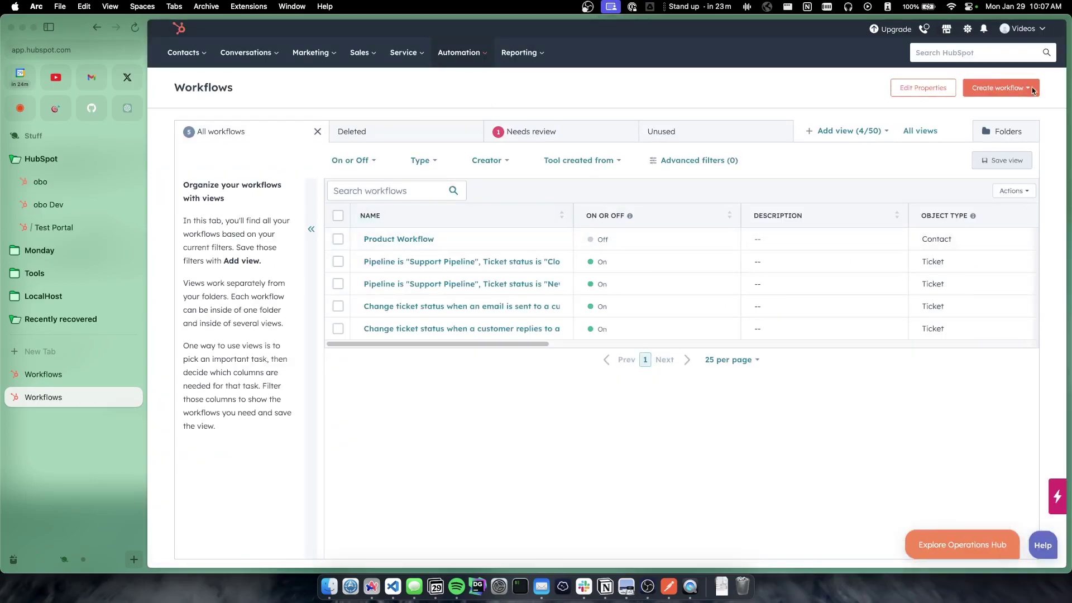
pyautogui.click(1000, 89)
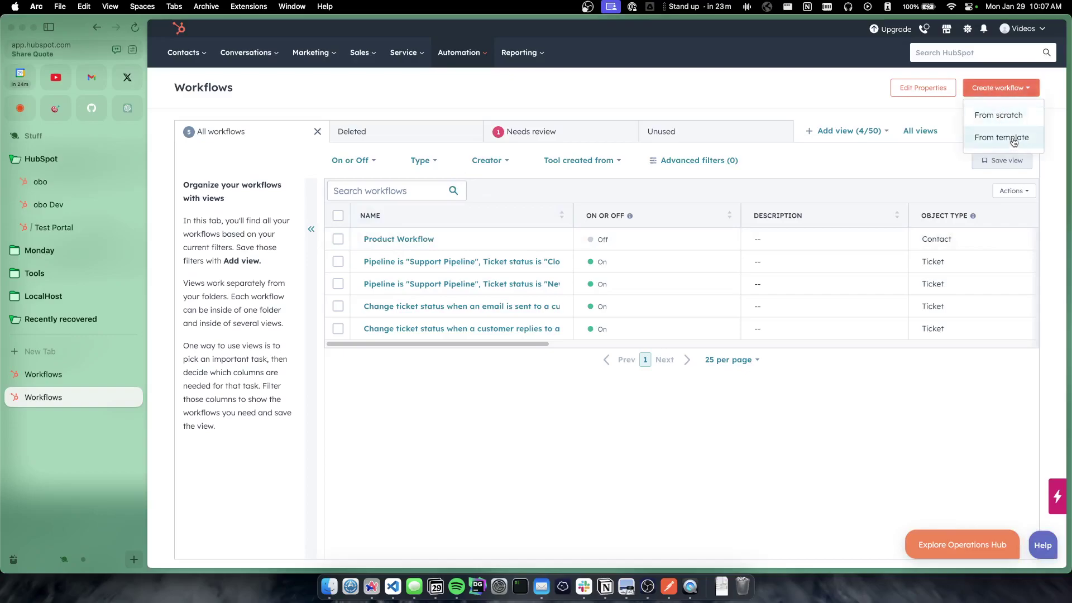
pyautogui.click(1012, 117)
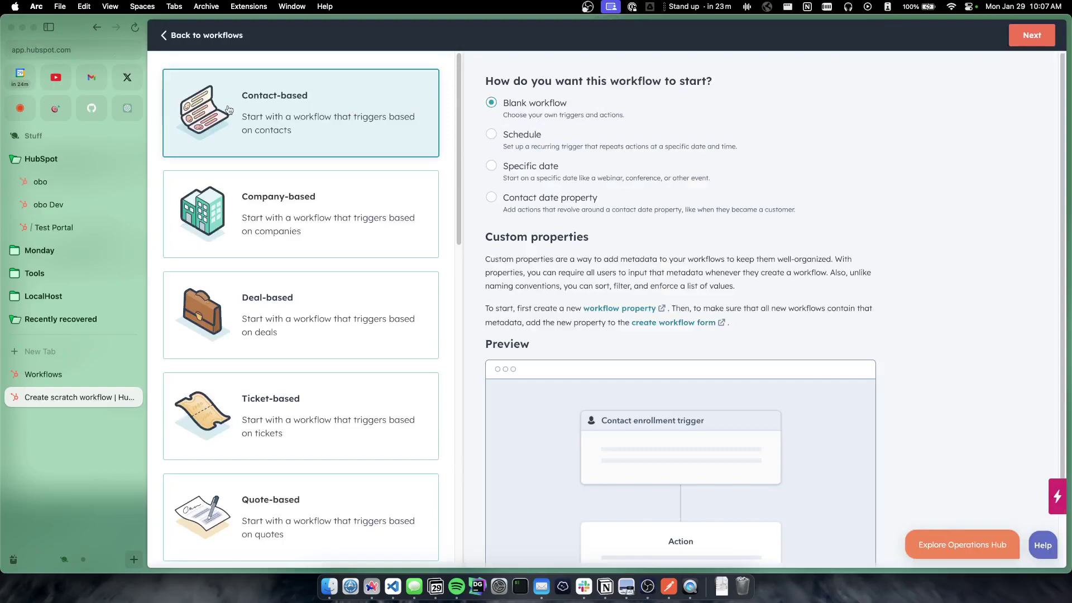
pyautogui.click(1027, 35)
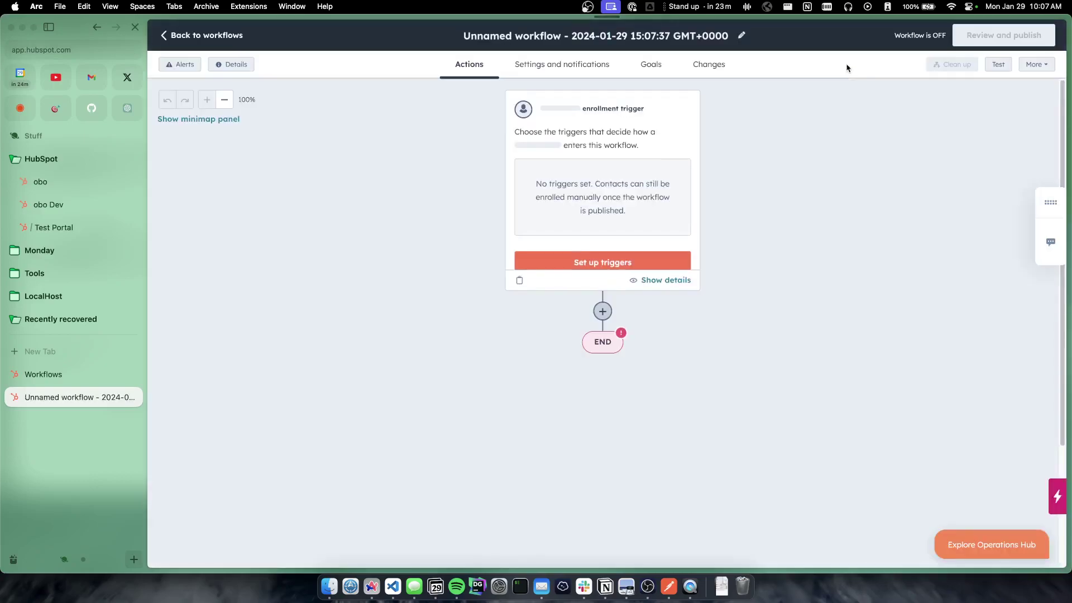
pyautogui.click(621, 199)
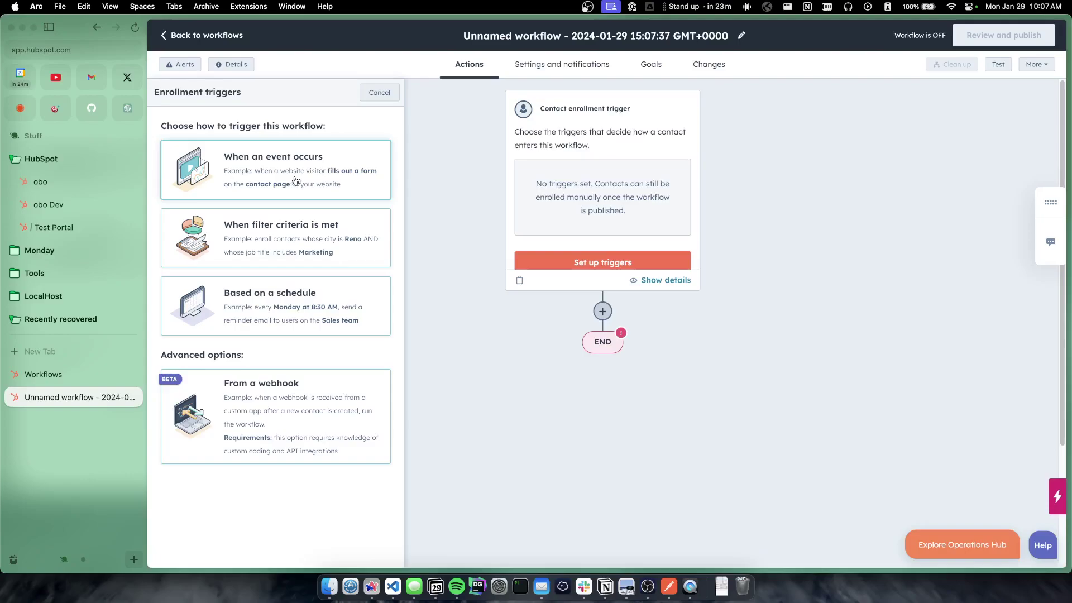
pyautogui.click(205, 37)
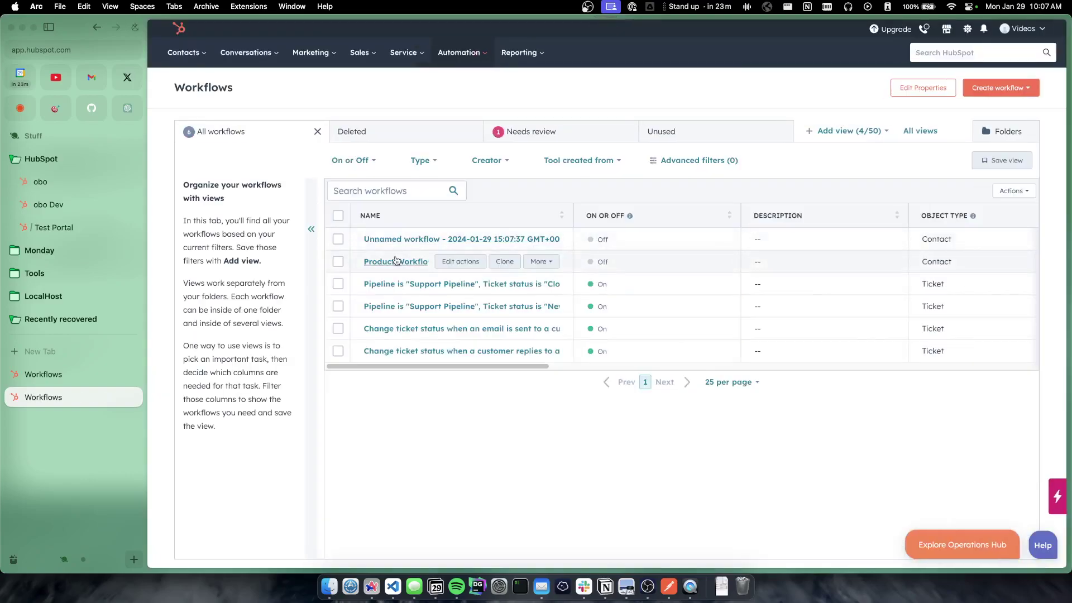
# Step: Open Product Workflow and inspect its Created Asset in Product trigger settings without changing them
pyautogui.click(395, 262)
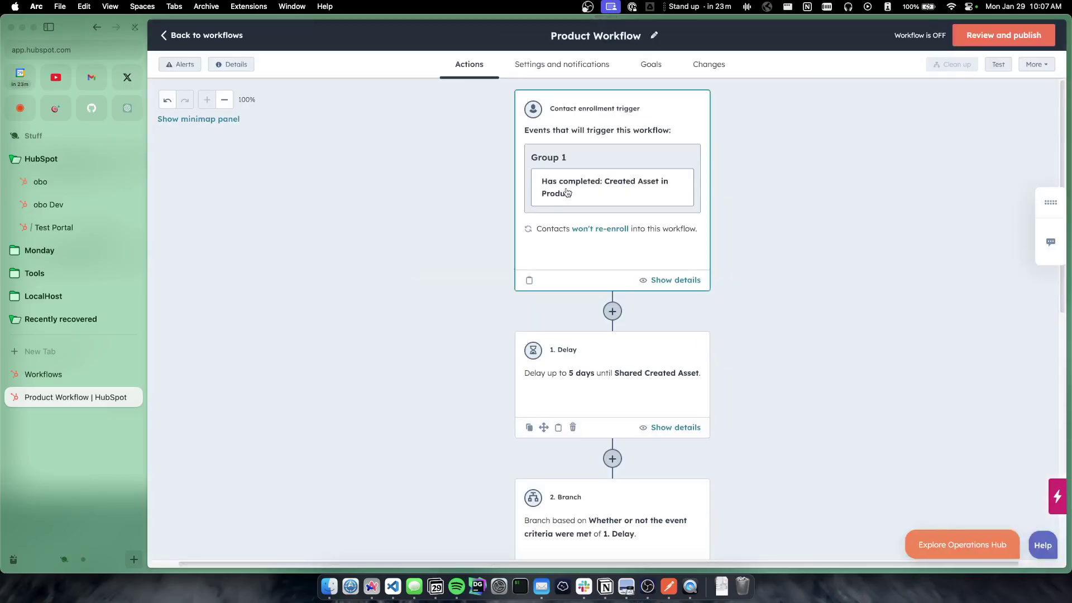
pyautogui.click(580, 172)
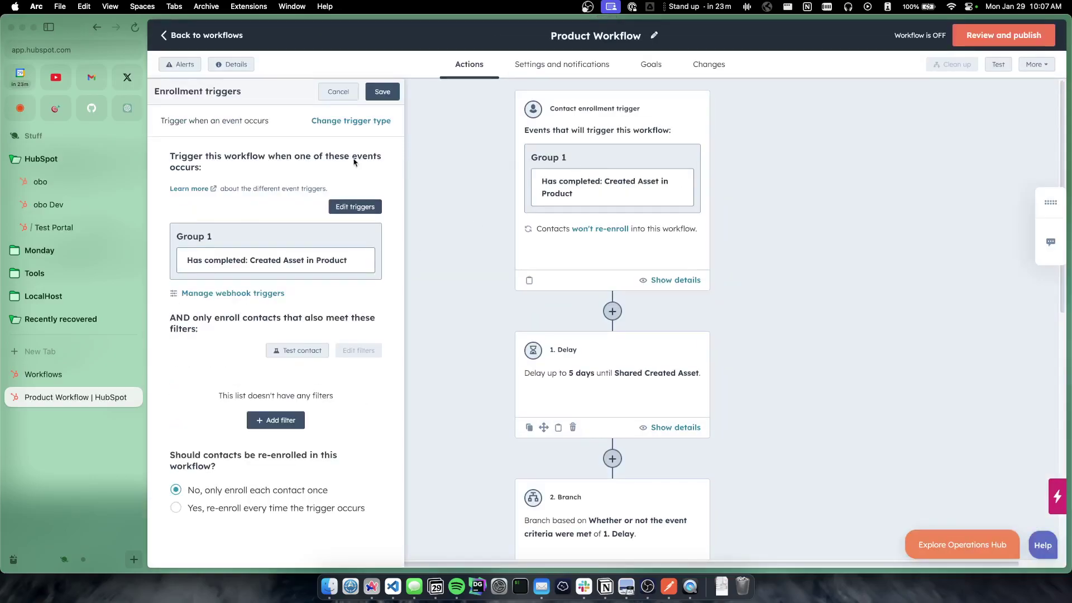
pyautogui.click(369, 208)
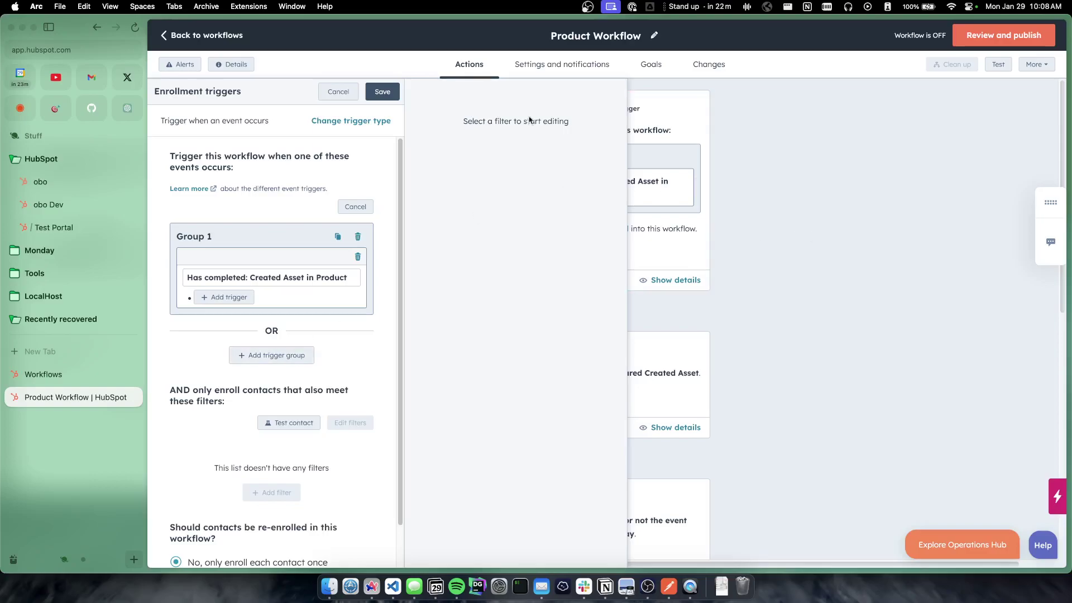
pyautogui.click(338, 92)
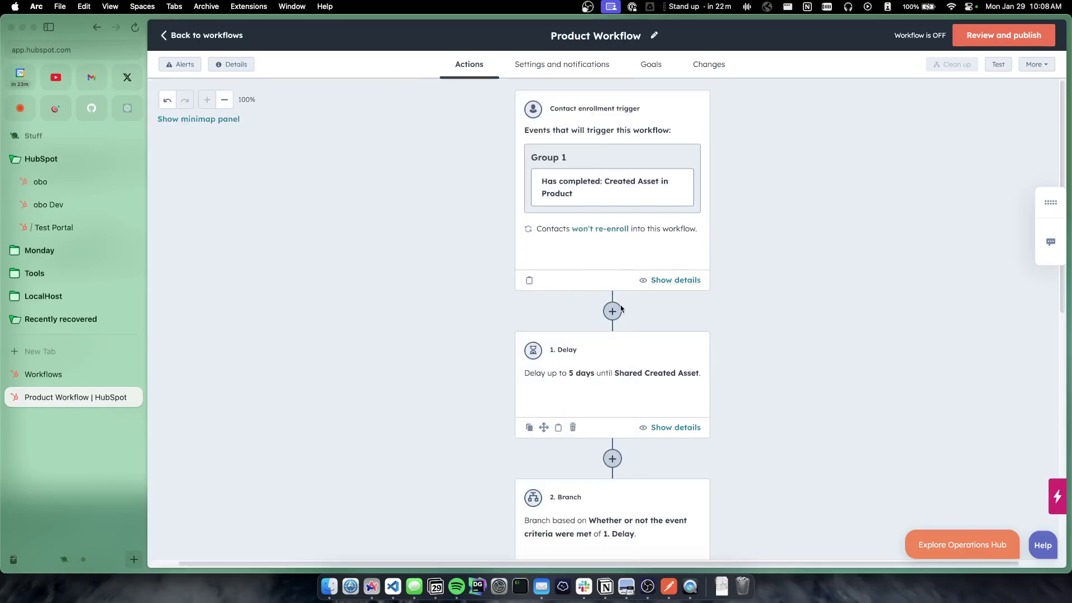
# Step: Browse communications and CRM actions for a step after the trigger, then cancel the placeholder
pyautogui.click(612, 310)
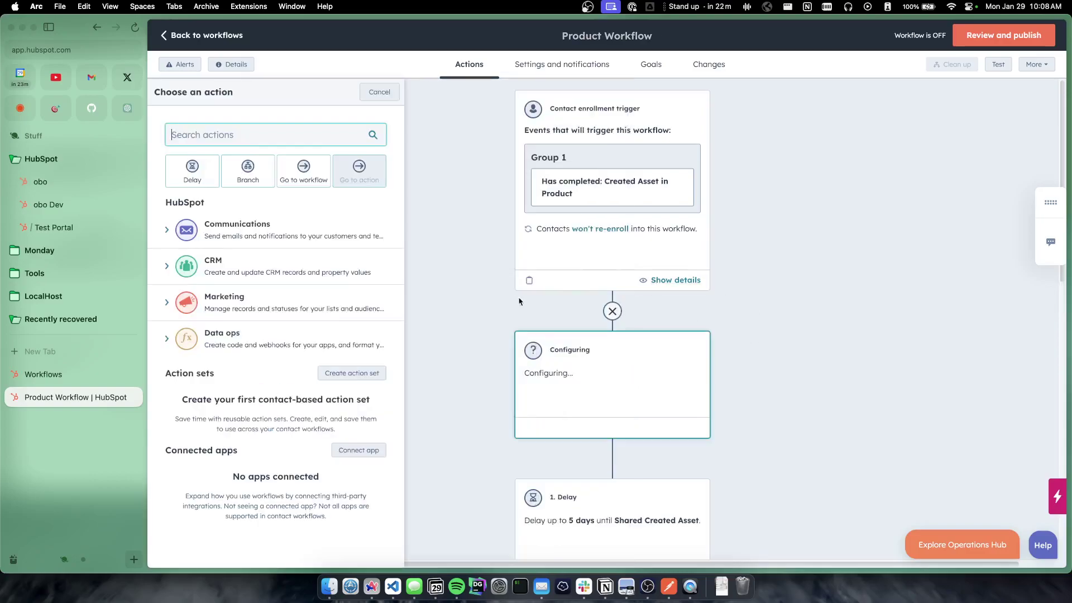
pyautogui.click(167, 232)
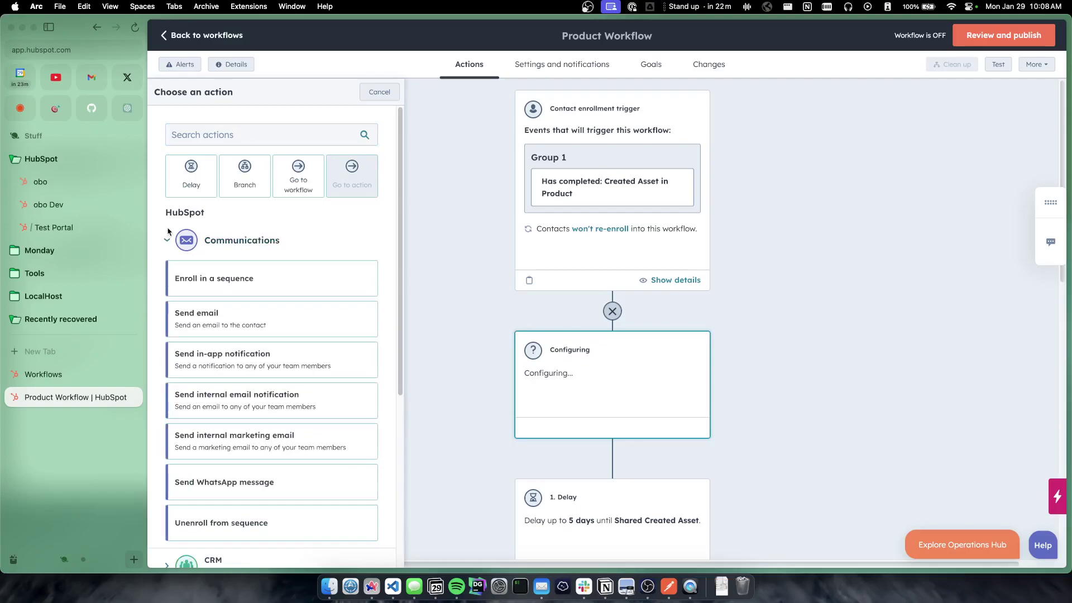
pyautogui.scroll(-3, 184, 250)
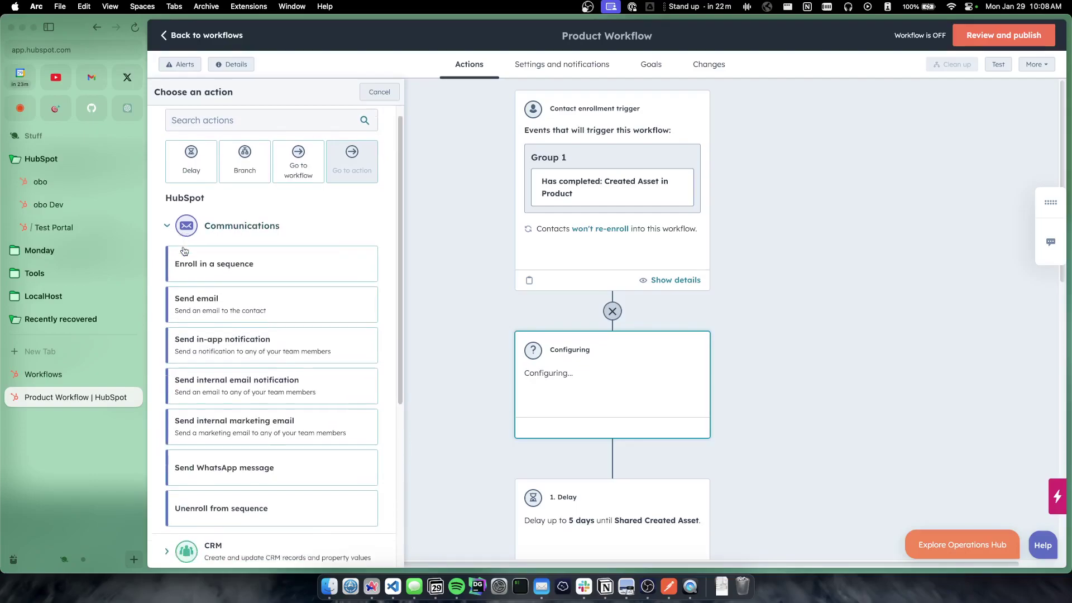
pyautogui.scroll(-5, 185, 250)
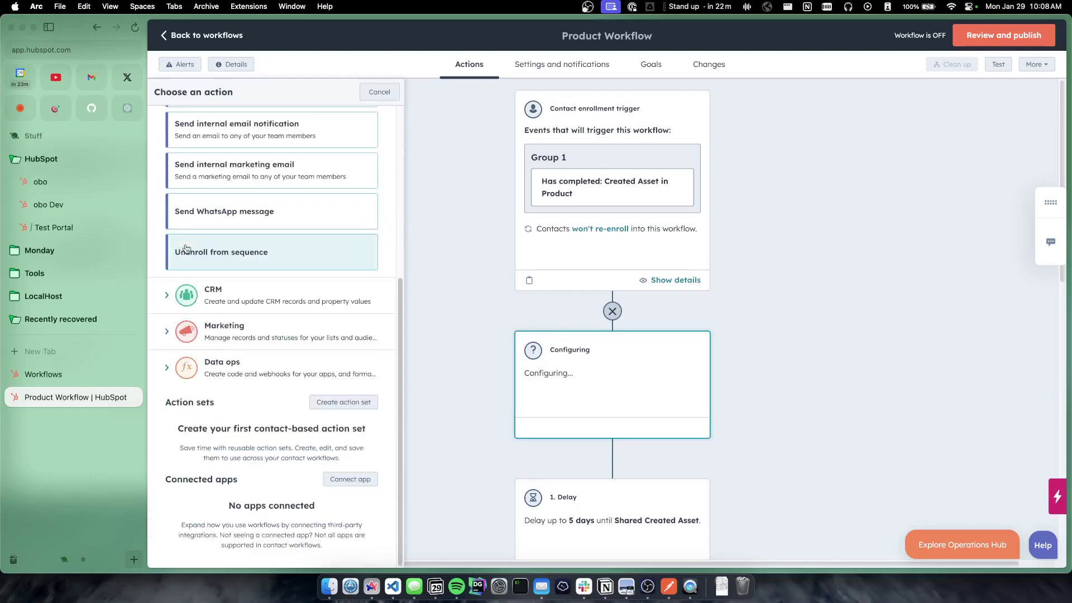
pyautogui.click(167, 296)
pyautogui.scroll(-10, 167, 364)
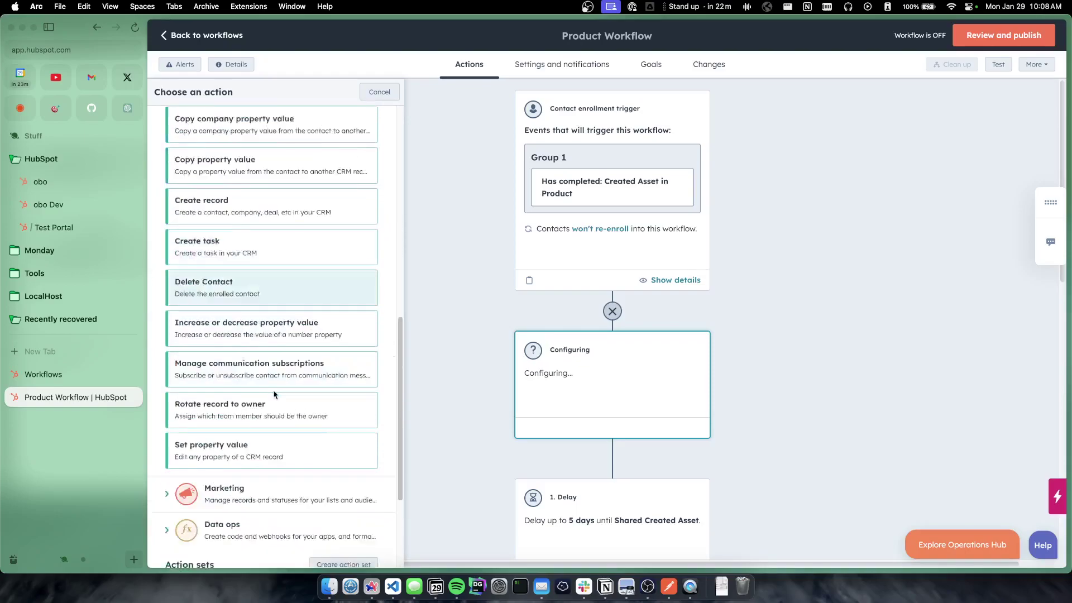
pyautogui.scroll(7, 175, 256)
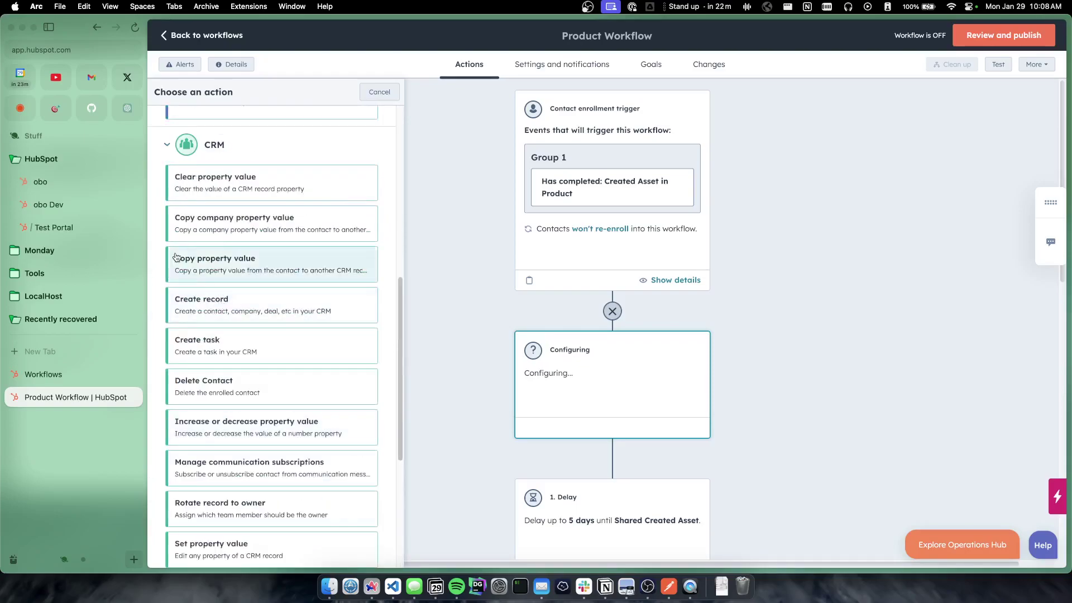
pyautogui.click(173, 148)
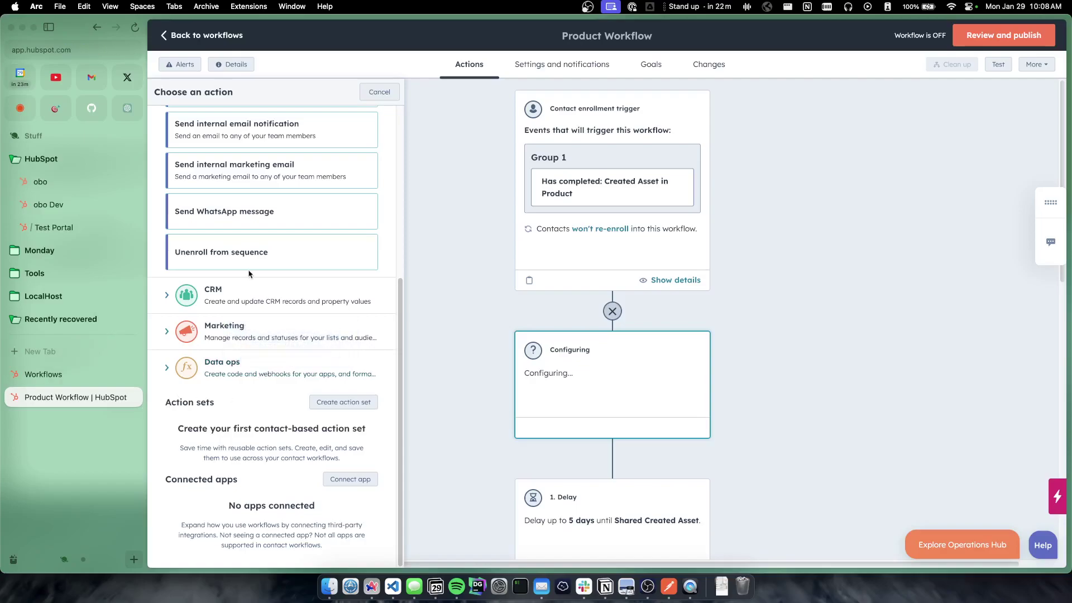
pyautogui.scroll(5, 259, 256)
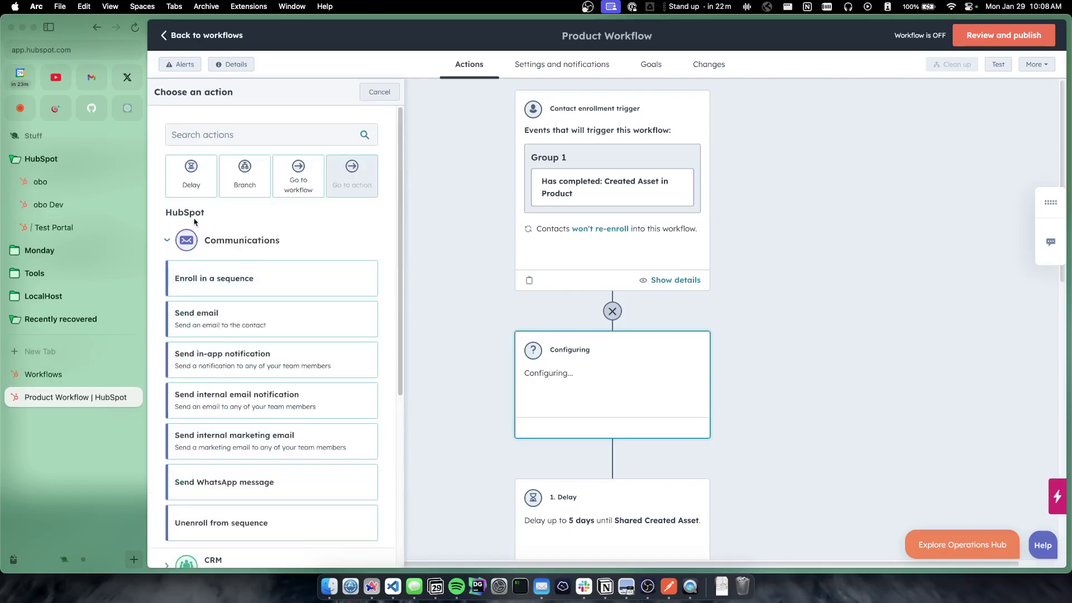
pyautogui.click(168, 241)
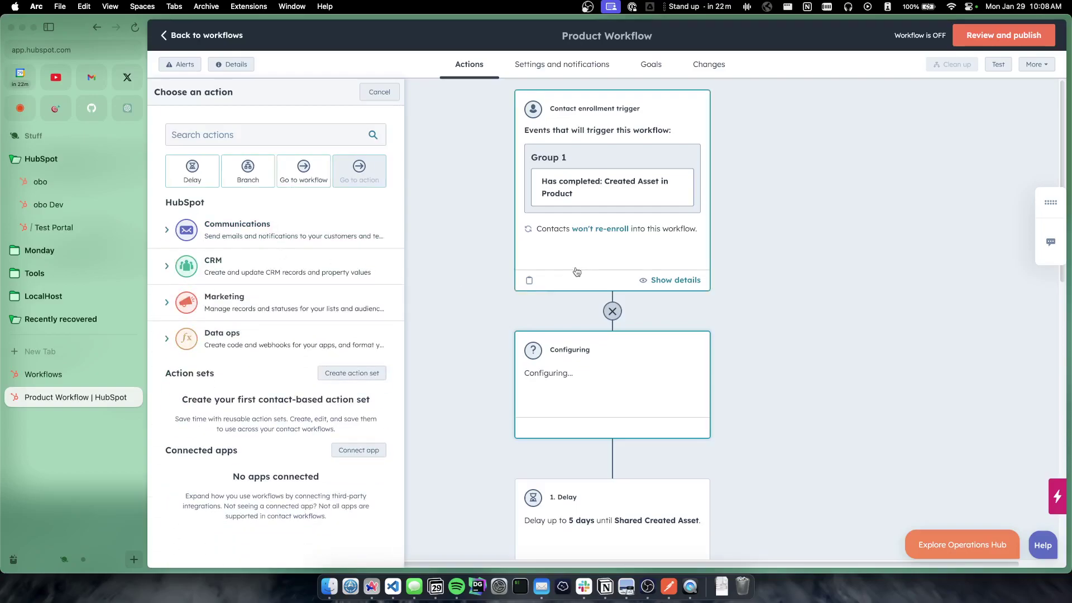
pyautogui.scroll(-2, 577, 272)
pyautogui.scroll(2, 579, 279)
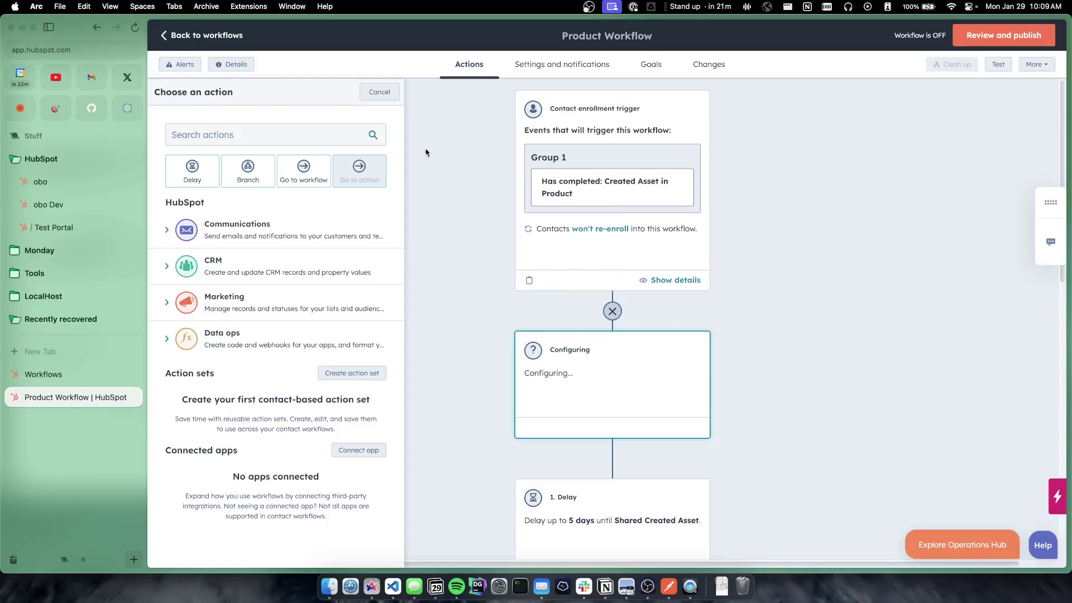
pyautogui.click(379, 92)
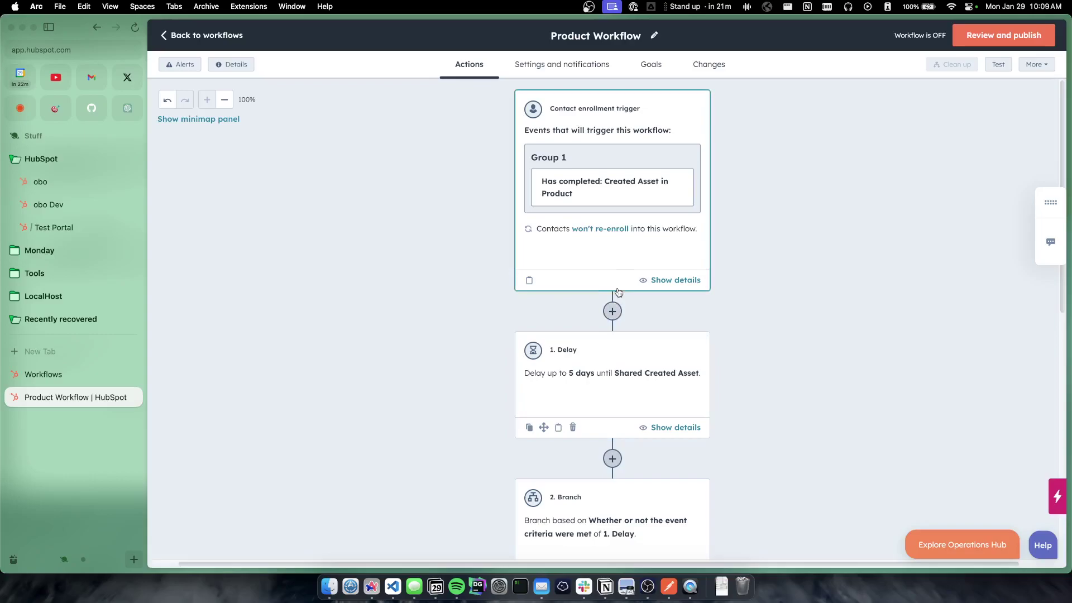
# Step: Add a delay after the trigger that waits for the Shared Created Asset event
pyautogui.click(614, 311)
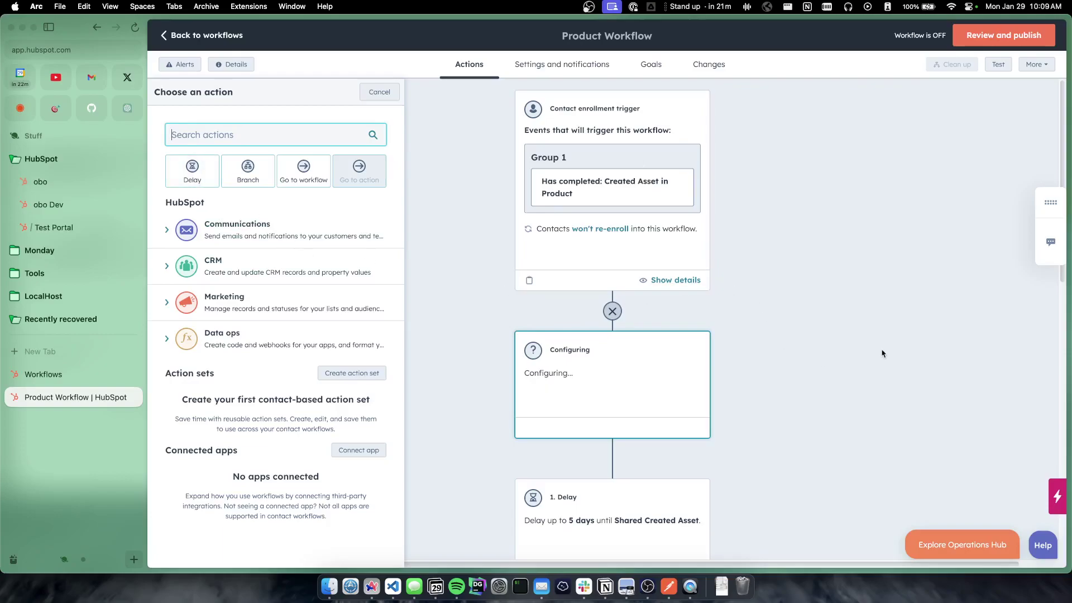
pyautogui.click(192, 170)
pyautogui.click(192, 165)
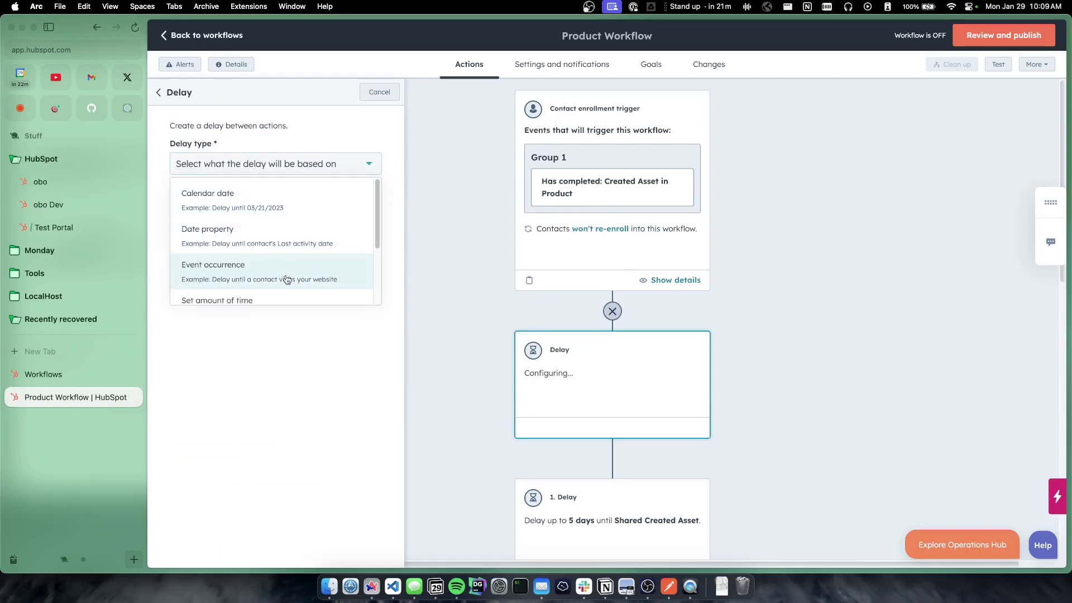
pyautogui.click(251, 273)
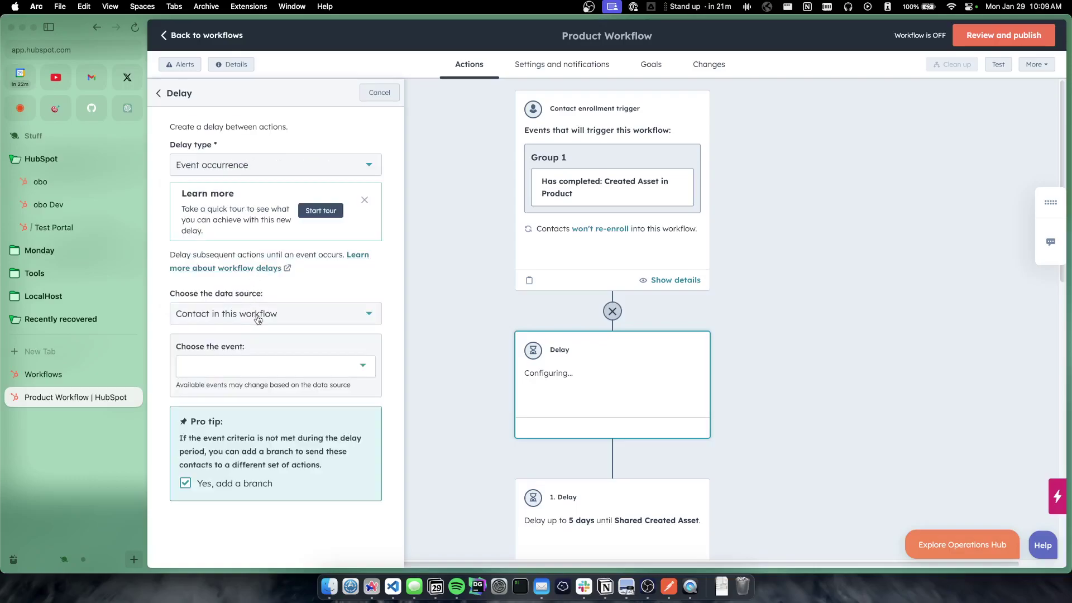
pyautogui.click(254, 364)
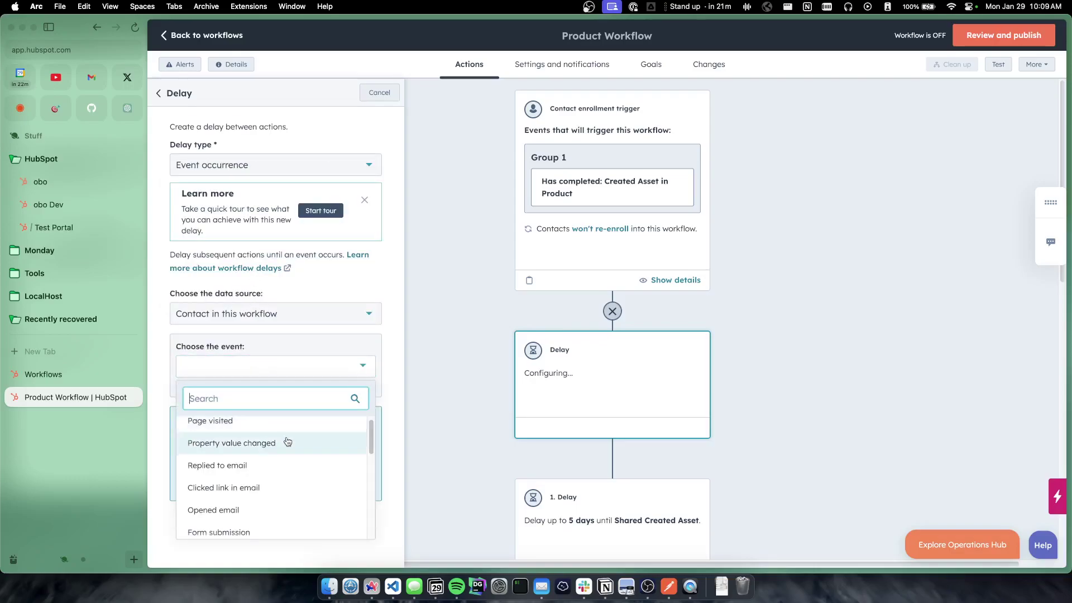
pyautogui.scroll(-10, 288, 441)
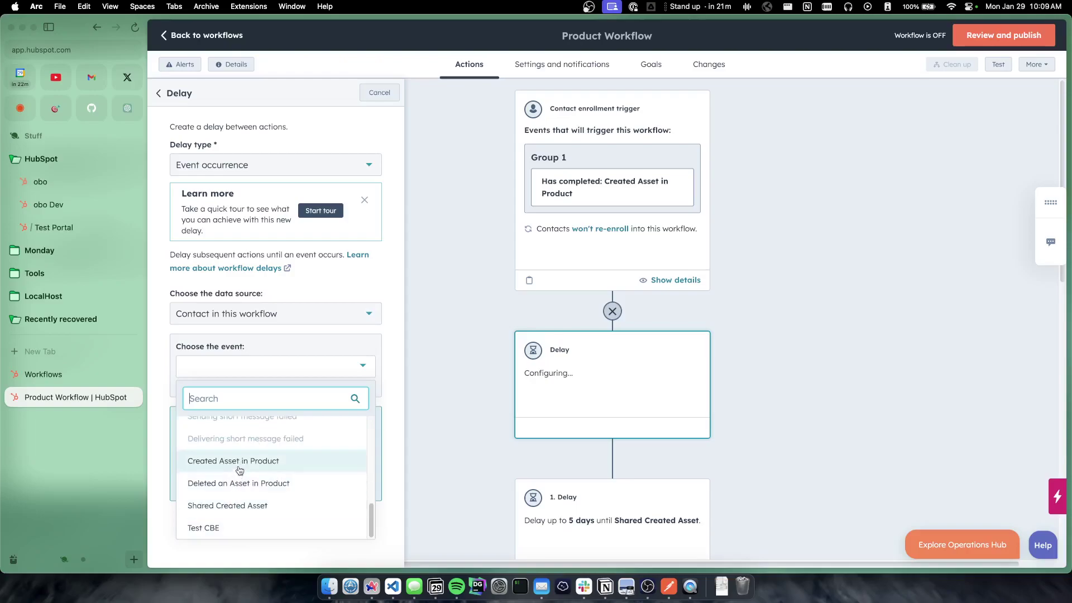
pyautogui.click(238, 505)
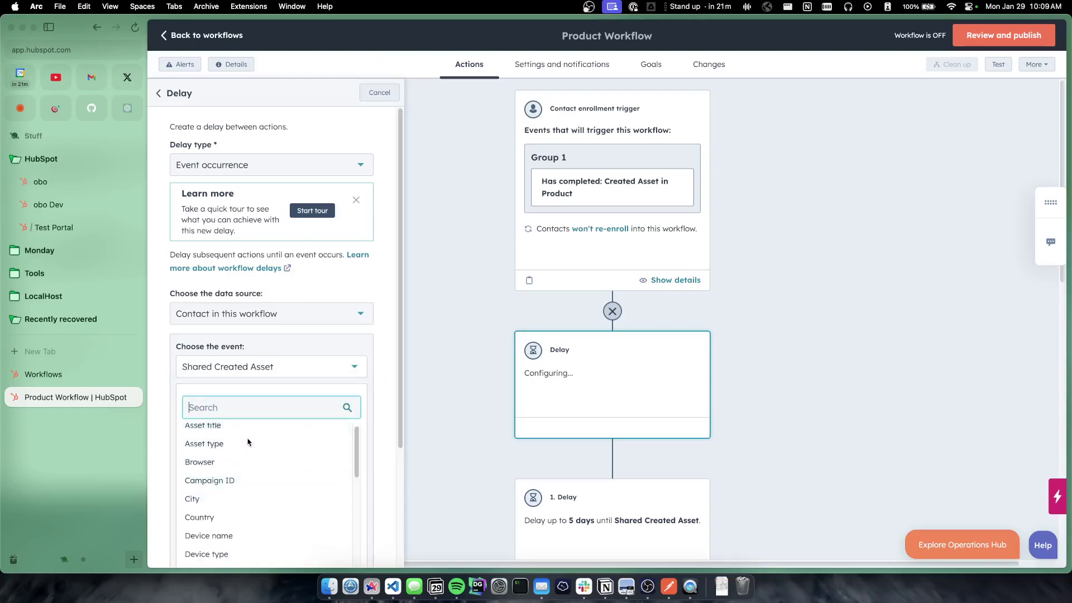
pyautogui.scroll(-3, 247, 441)
pyautogui.scroll(3, 247, 441)
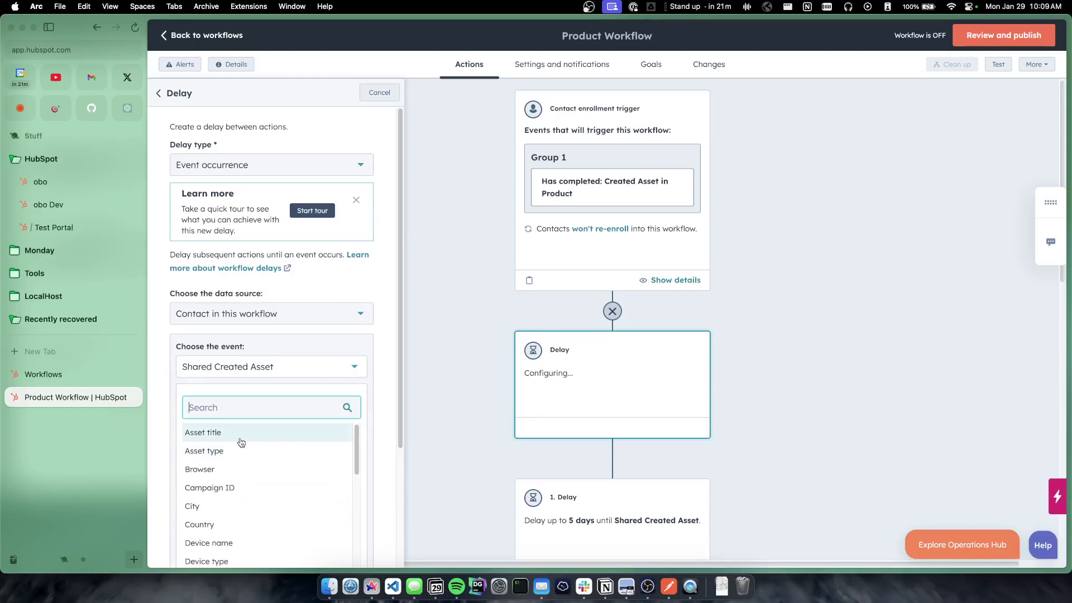
# Step: Filter the event on Asset title is known, cut the wait to 1 day, and save with the branch
pyautogui.click(240, 434)
pyautogui.click(244, 446)
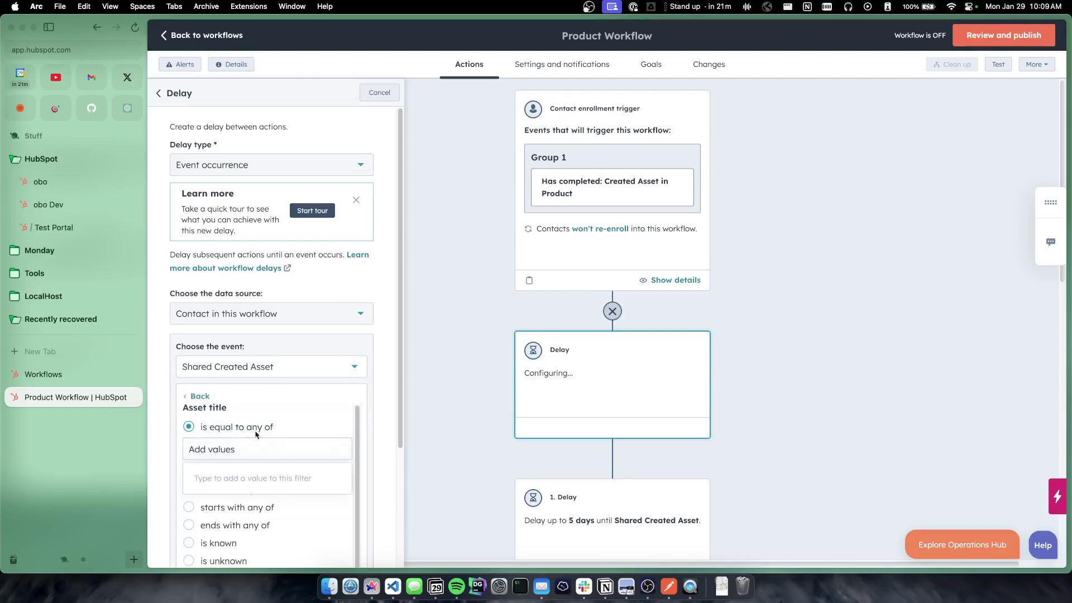
pyautogui.scroll(-2, 262, 423)
pyautogui.scroll(-2, 262, 423)
pyautogui.click(203, 459)
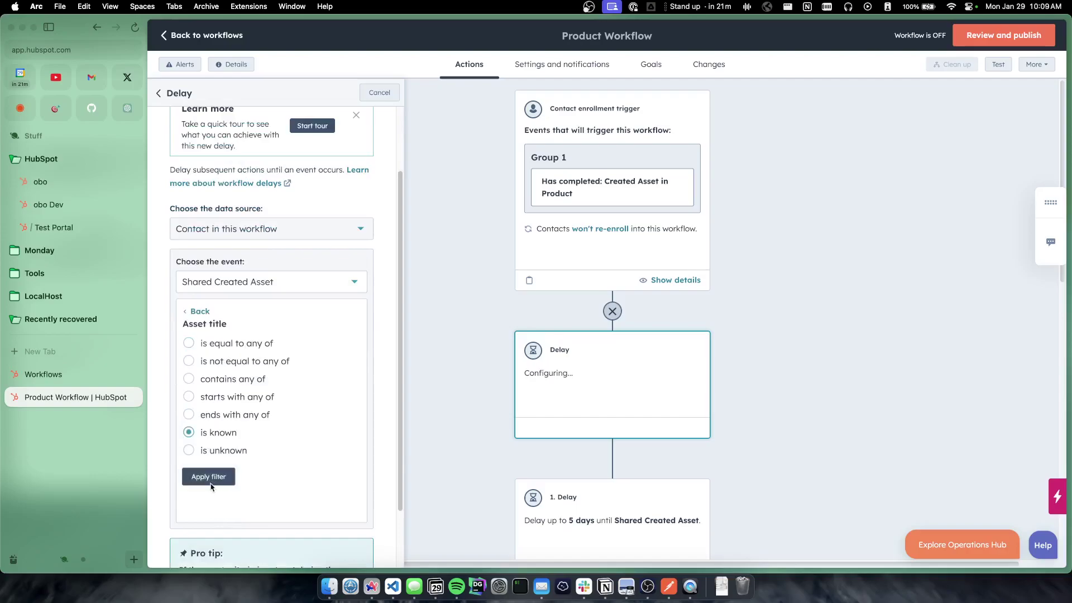
pyautogui.click(210, 476)
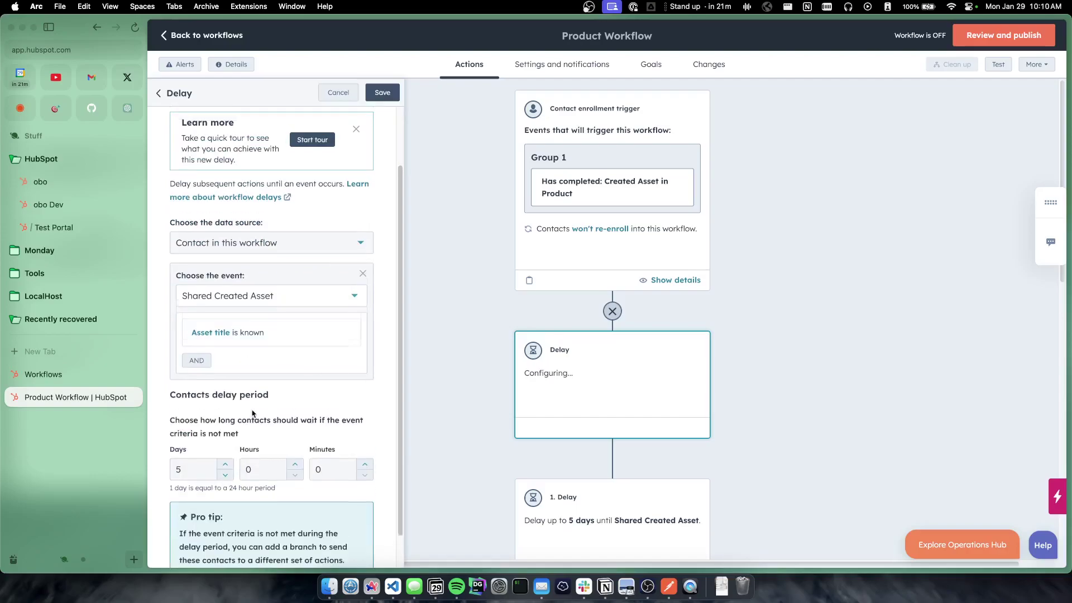
pyautogui.scroll(-1, 238, 435)
pyautogui.click(225, 438)
pyautogui.click(224, 438)
pyautogui.click(225, 438)
pyautogui.click(225, 437)
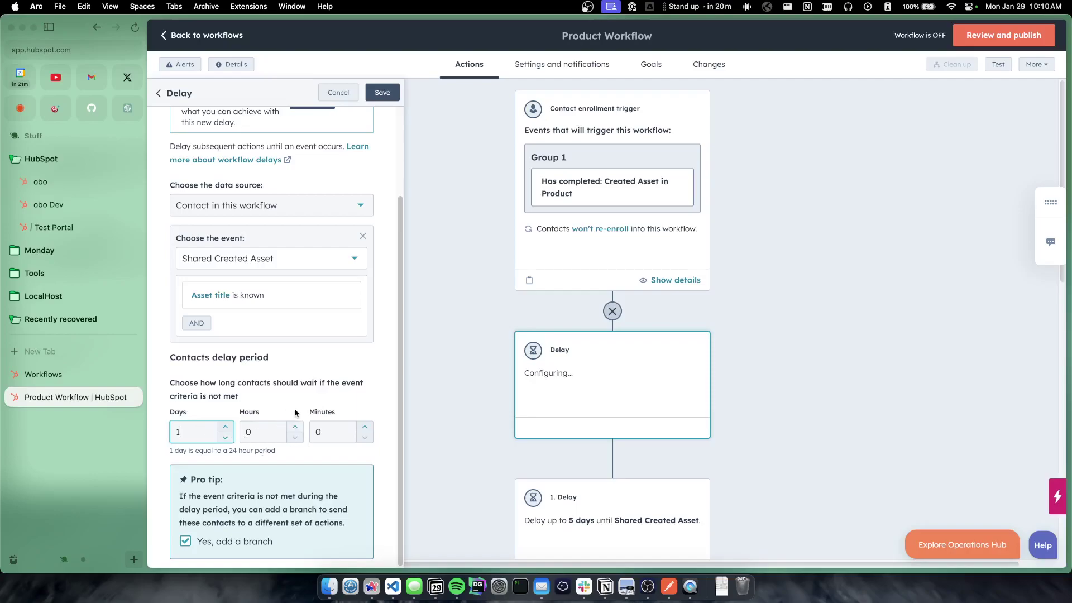
pyautogui.scroll(4, 341, 268)
pyautogui.click(382, 93)
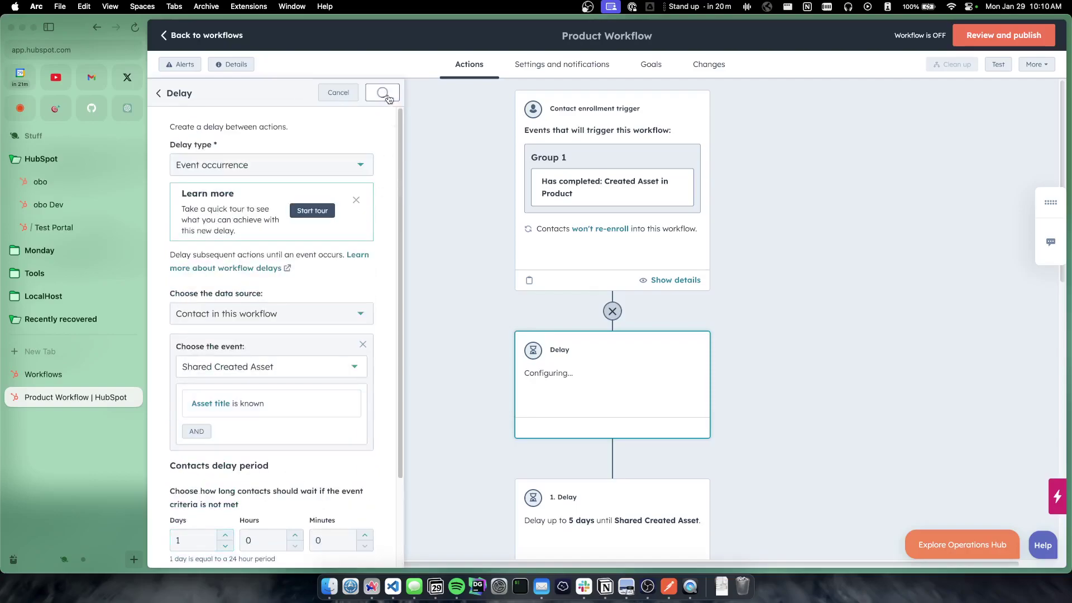
pyautogui.click(382, 93)
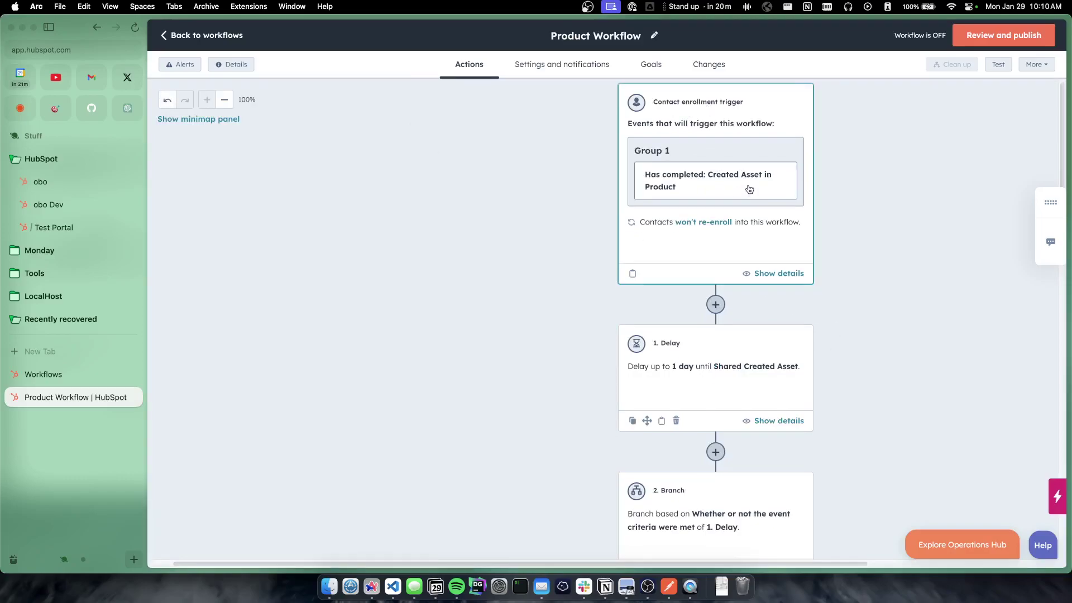
pyautogui.scroll(-1, 734, 313)
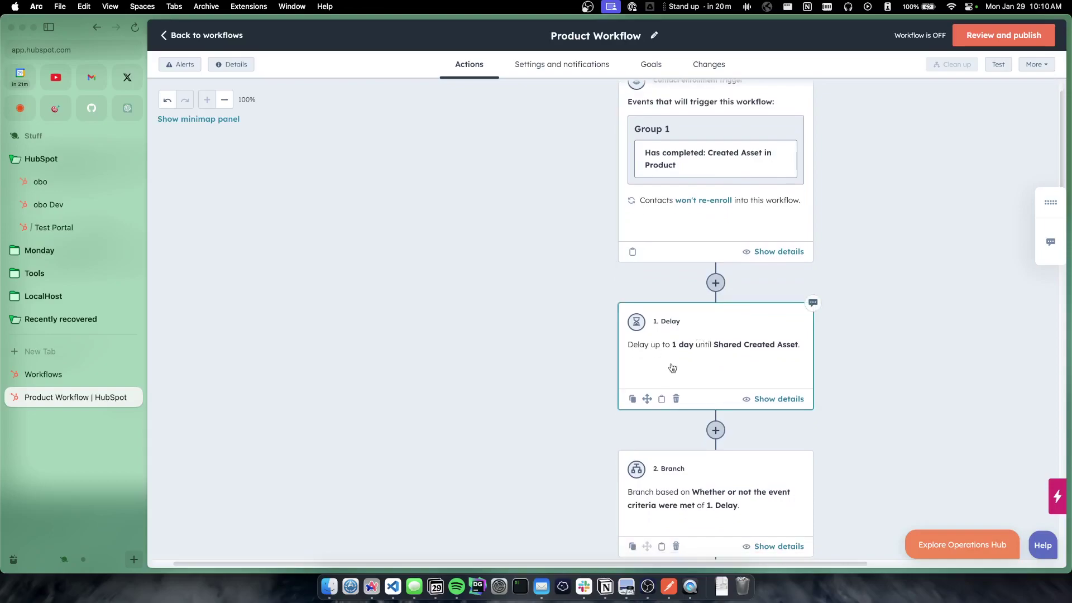
pyautogui.scroll(-1, 723, 348)
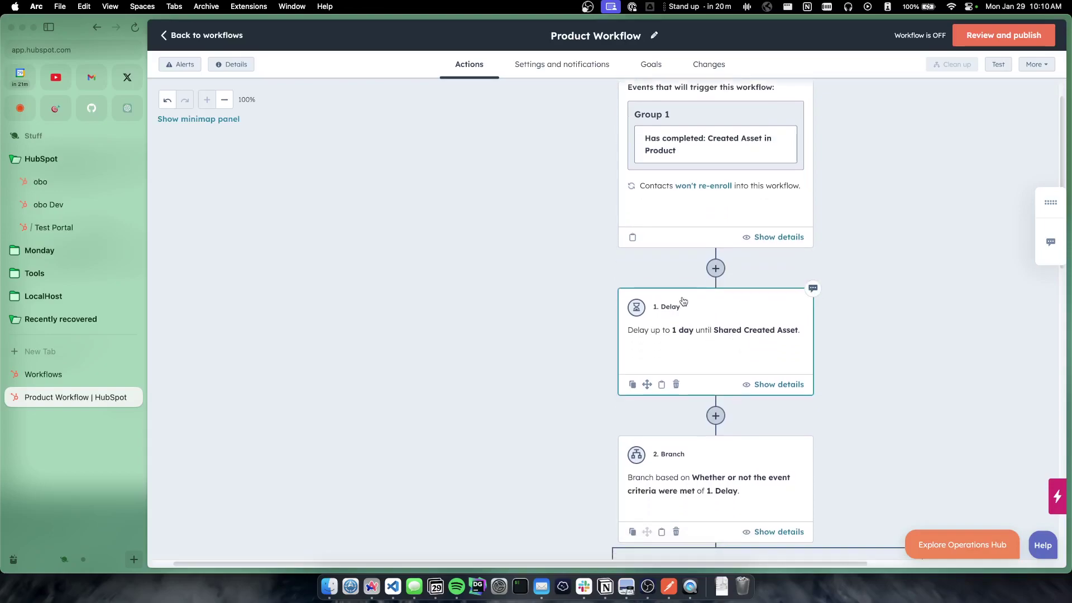
pyautogui.scroll(-1, 726, 311)
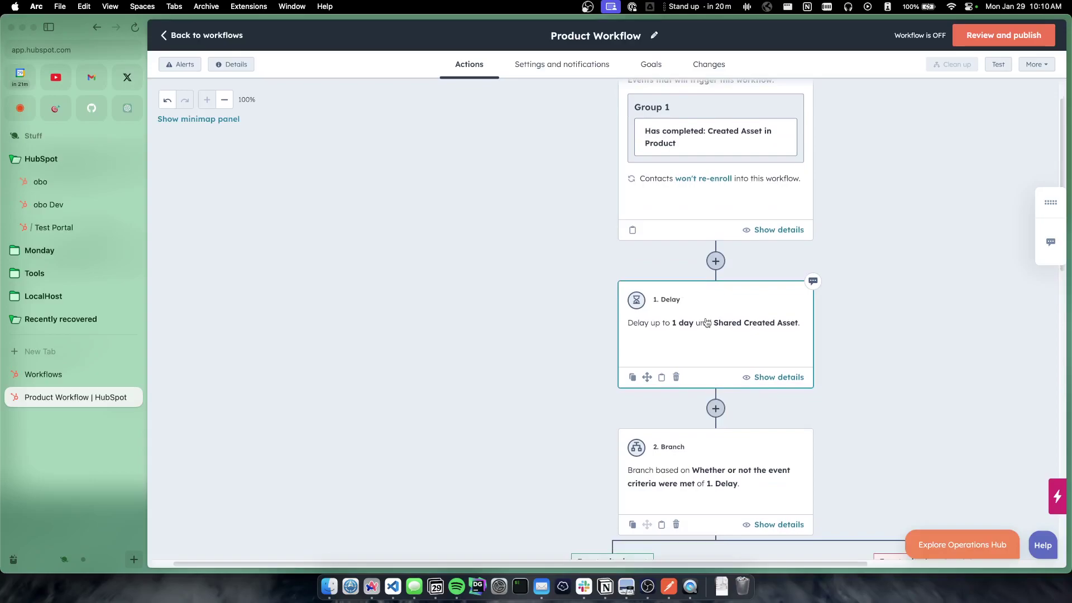
pyautogui.scroll(-1, 709, 317)
pyautogui.scroll(-2, 712, 316)
pyautogui.scroll(-5, 720, 313)
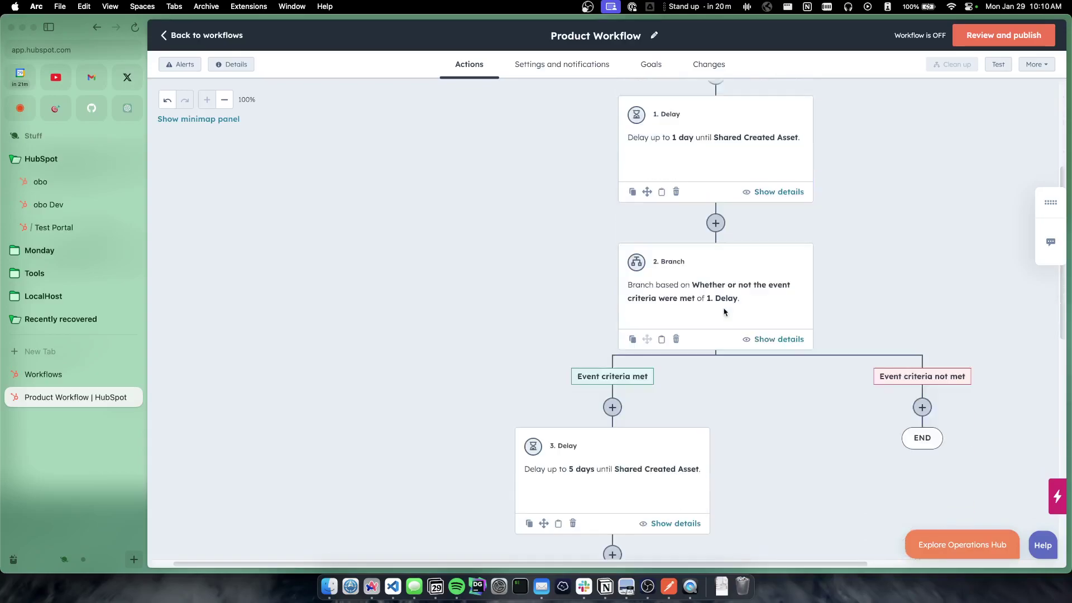
pyautogui.scroll(4, 717, 301)
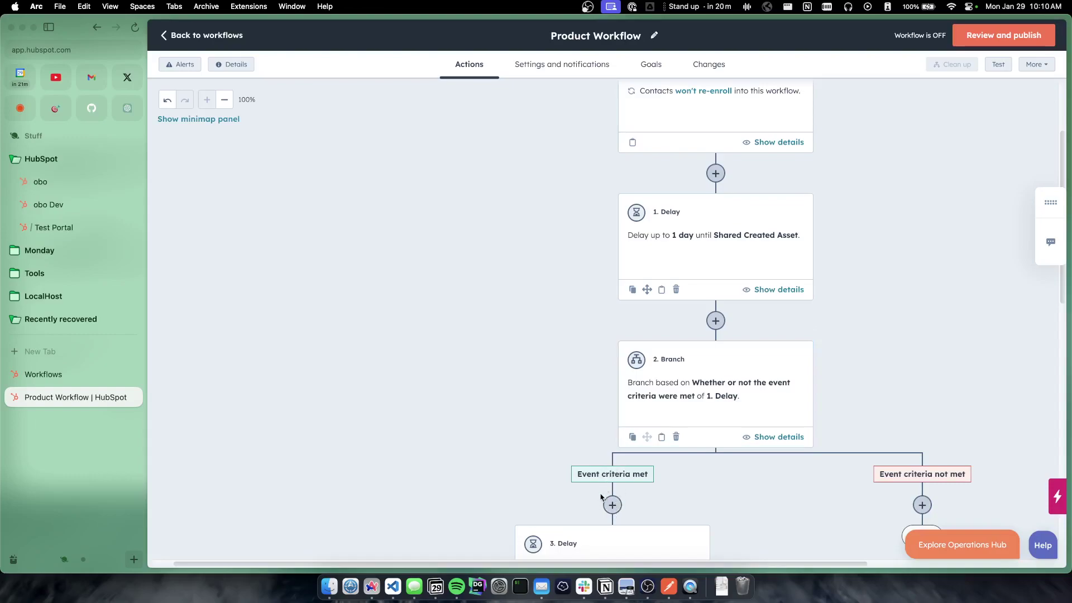
pyautogui.scroll(-2, 916, 472)
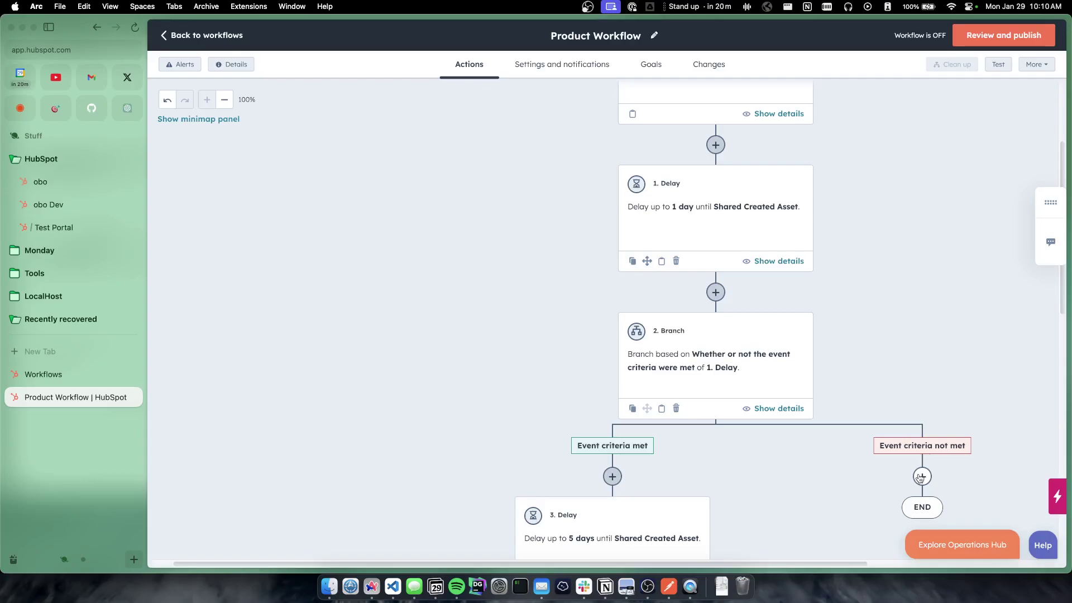
# Step: Add a new action step under the Event criteria not met branch of the Product Workflow
pyautogui.click(921, 476)
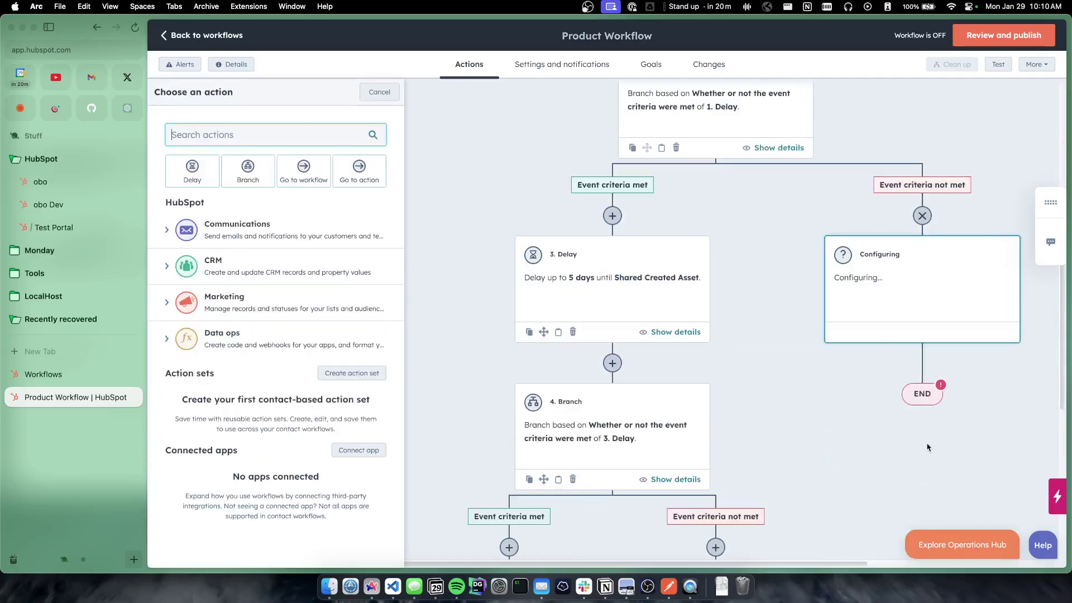